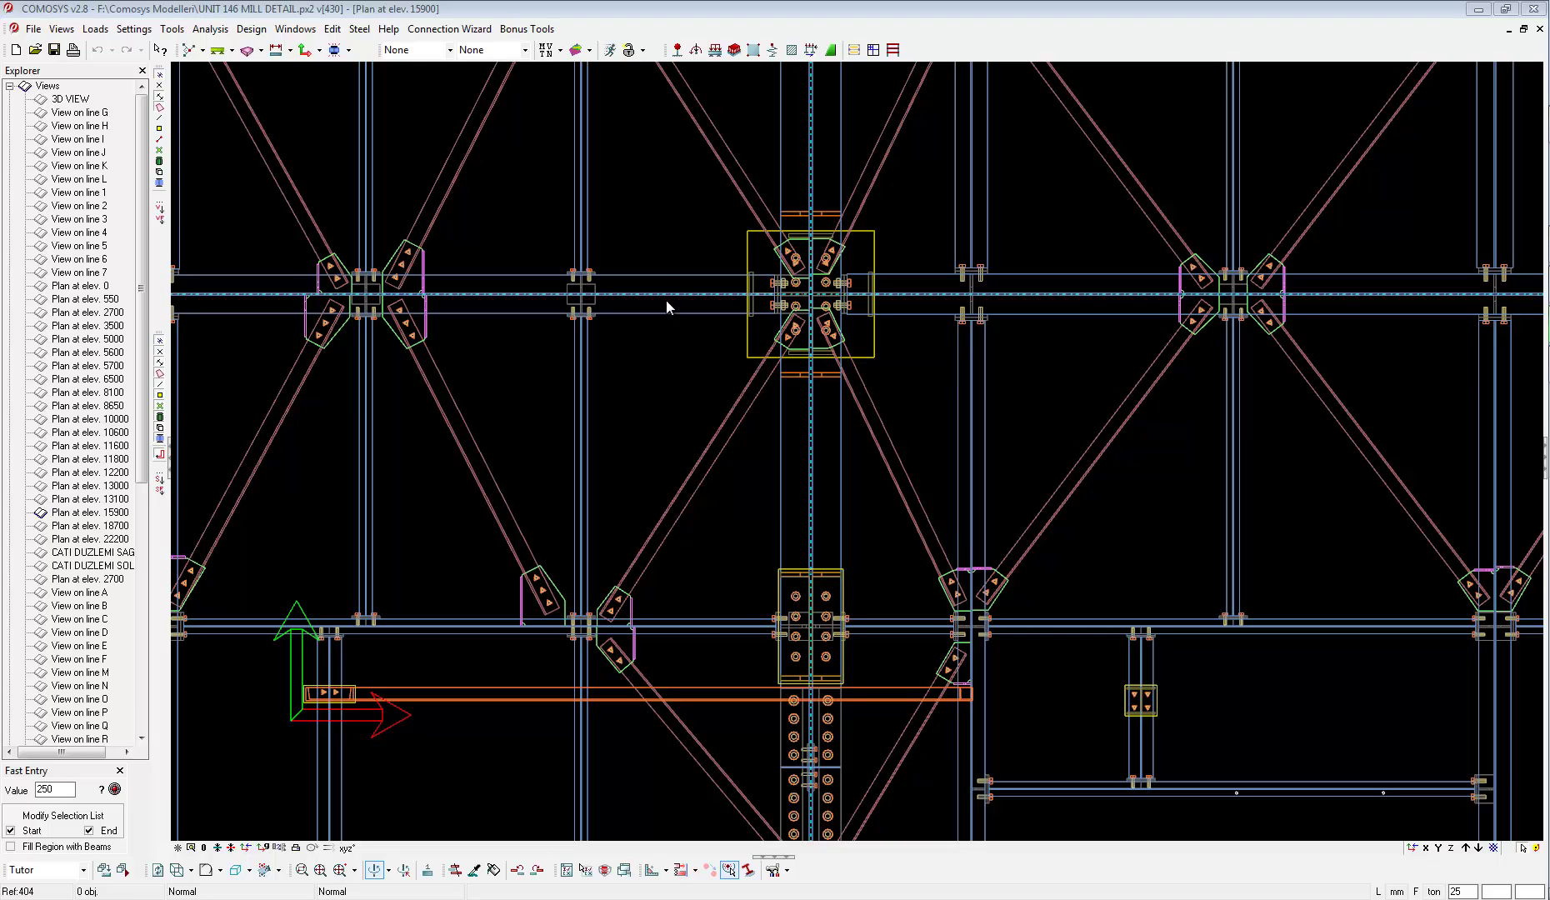
Redock the Analyse Input Tools toolbar in the top toolbar, then briefly open and close Materials.
{"action": "left_click_drag", "start_coordinate": [669, 50], "coordinate": [666, 113]}
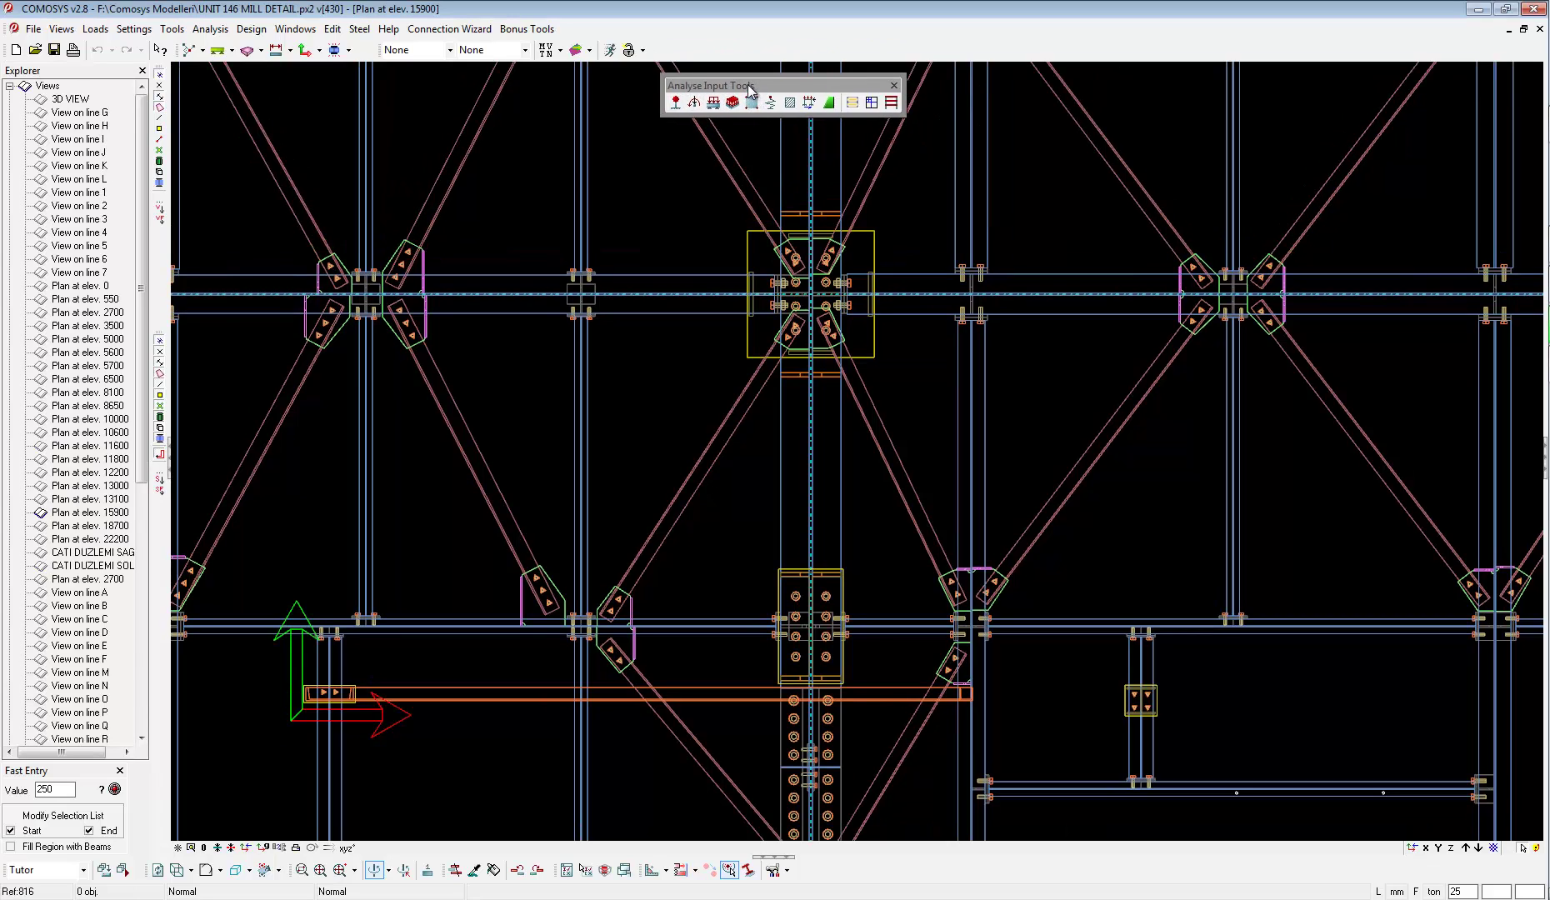
{"action": "left_click_drag", "start_coordinate": [754, 95], "coordinate": [748, 52]}
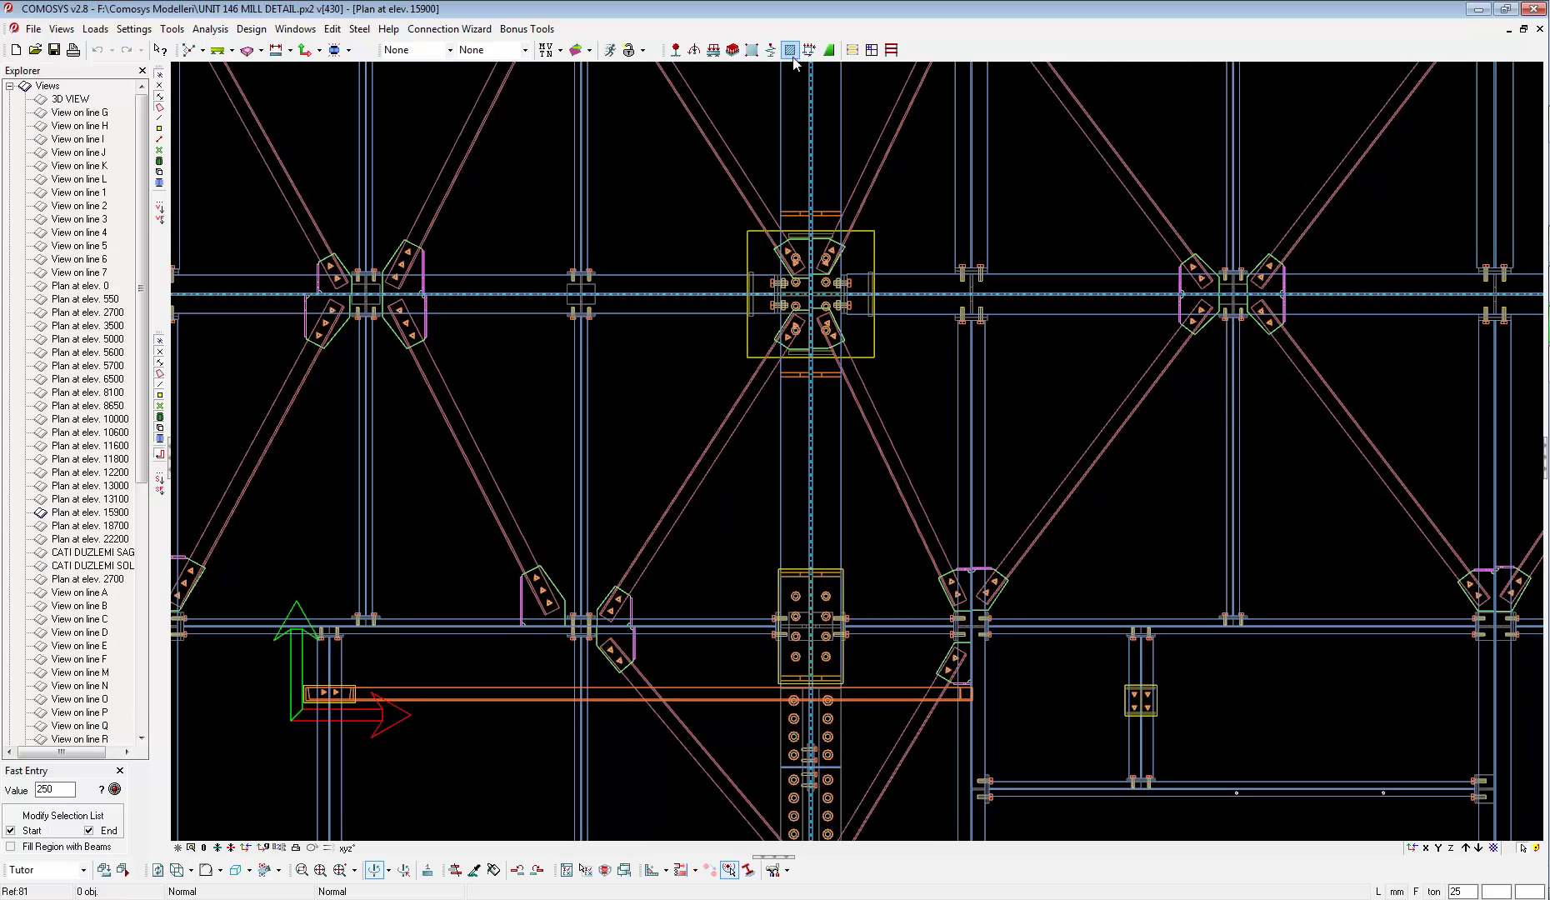
{"action": "left_click", "coordinate": [791, 50]}
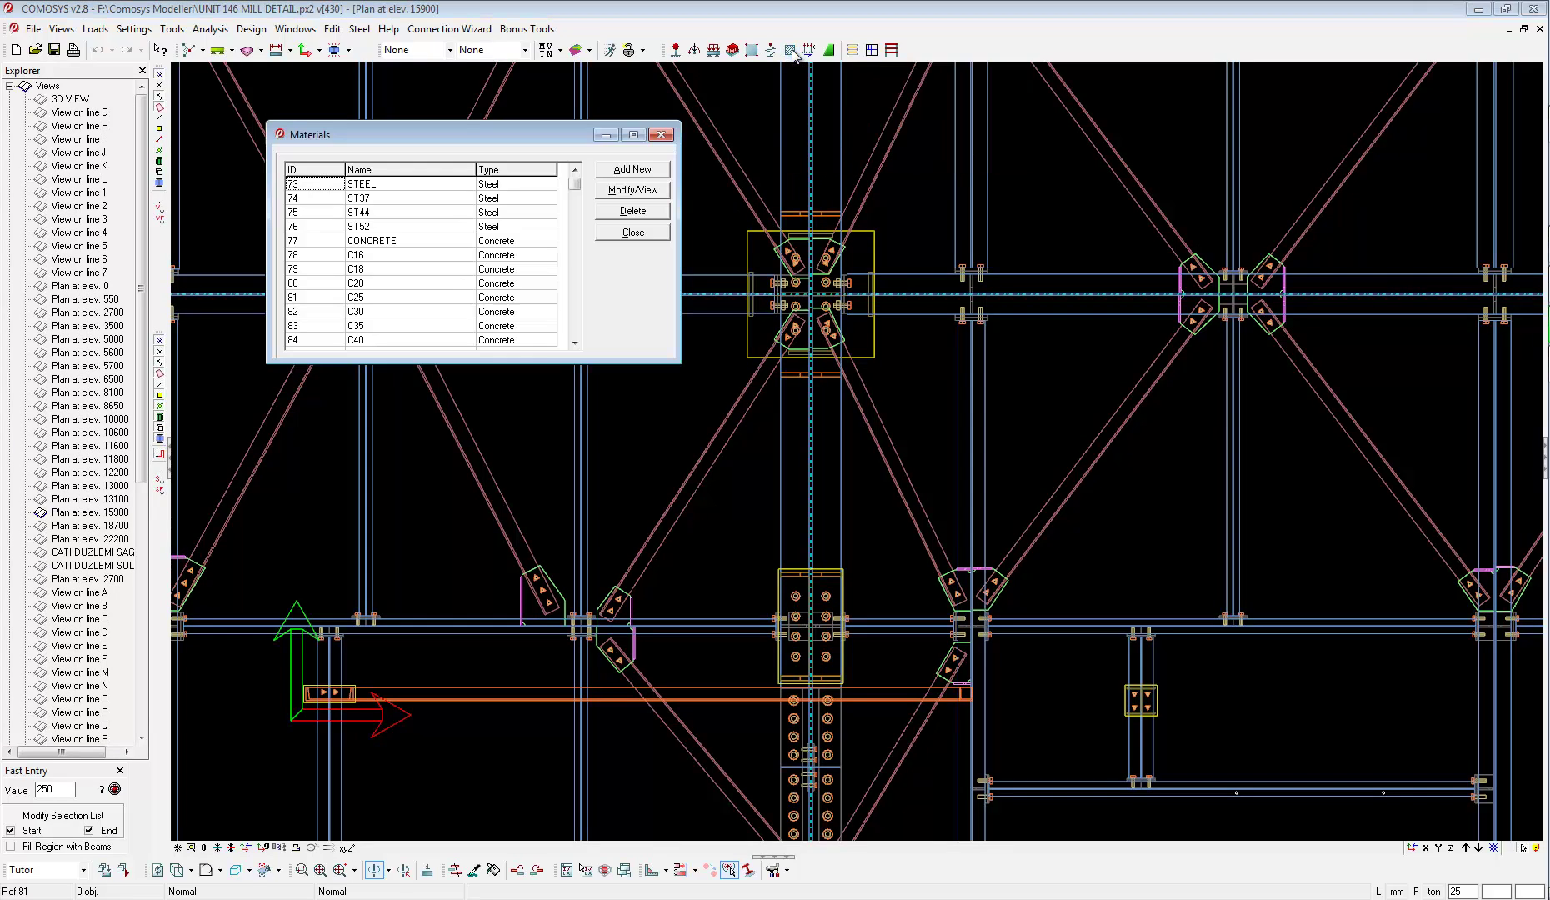
{"action": "left_click", "coordinate": [662, 136]}
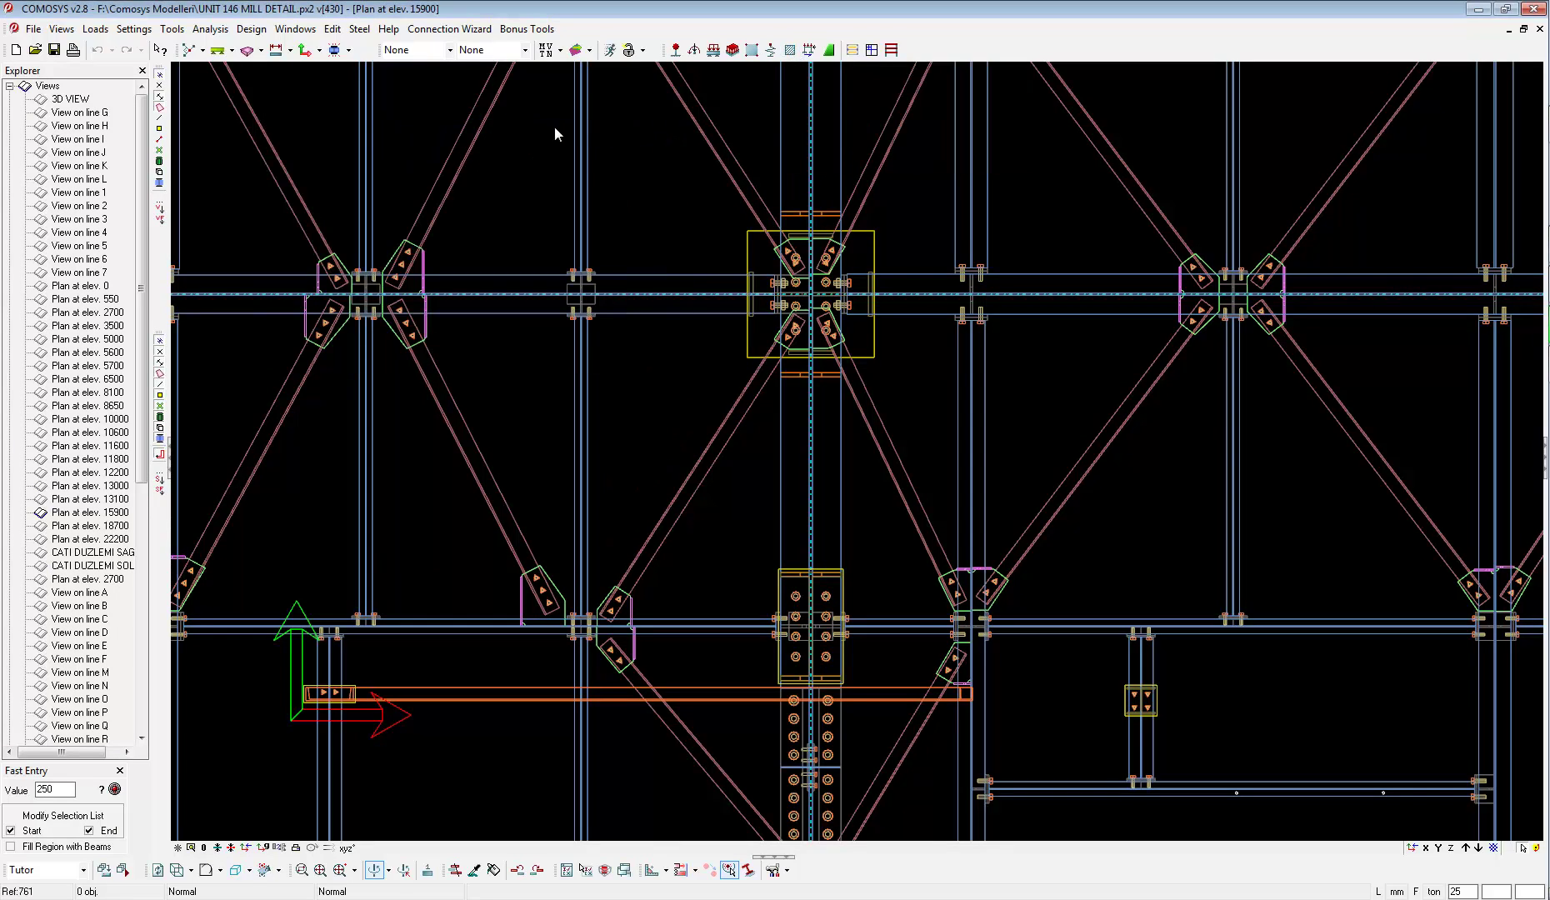
Open the Materials dialog through the F2 action search for 'materi'.
{"action": "key", "text": "F2"}
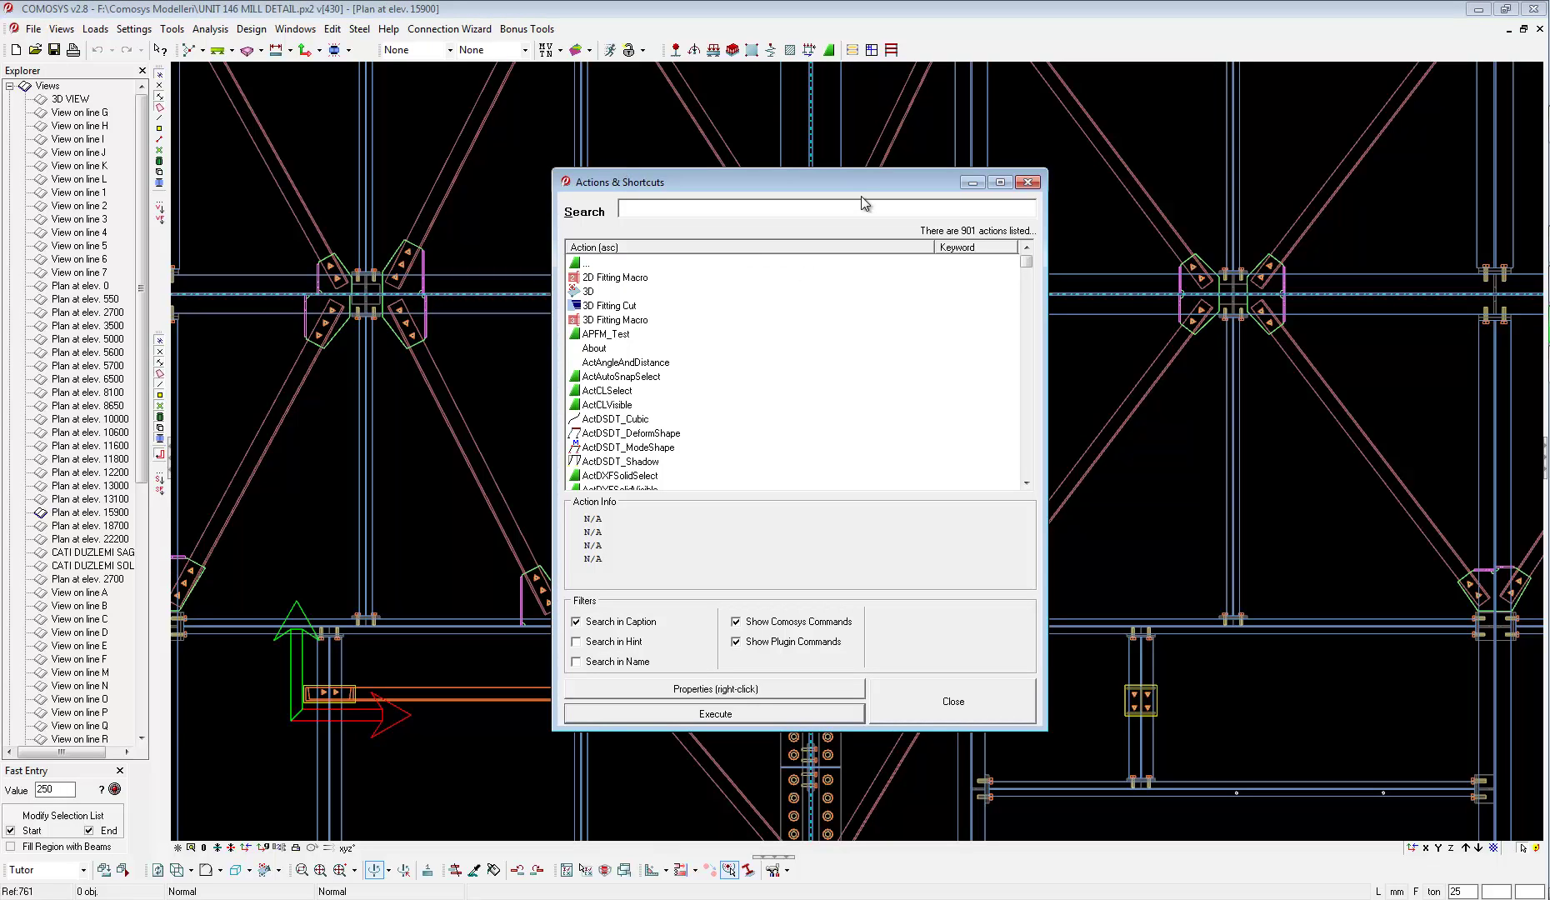
{"action": "type", "text": "mat"}
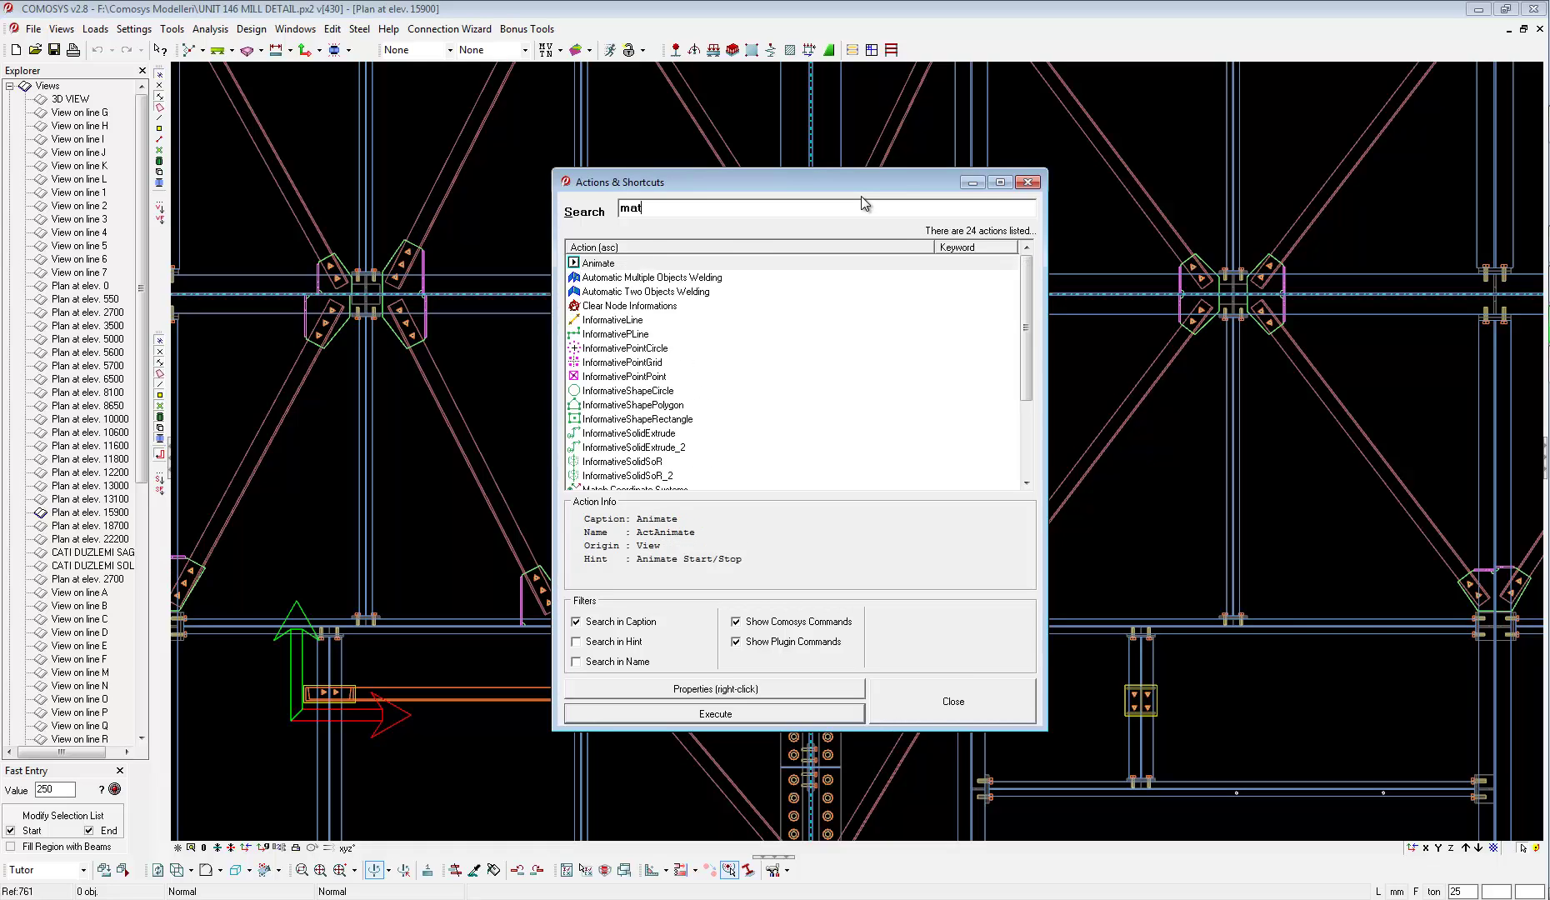
{"action": "type", "text": "eri"}
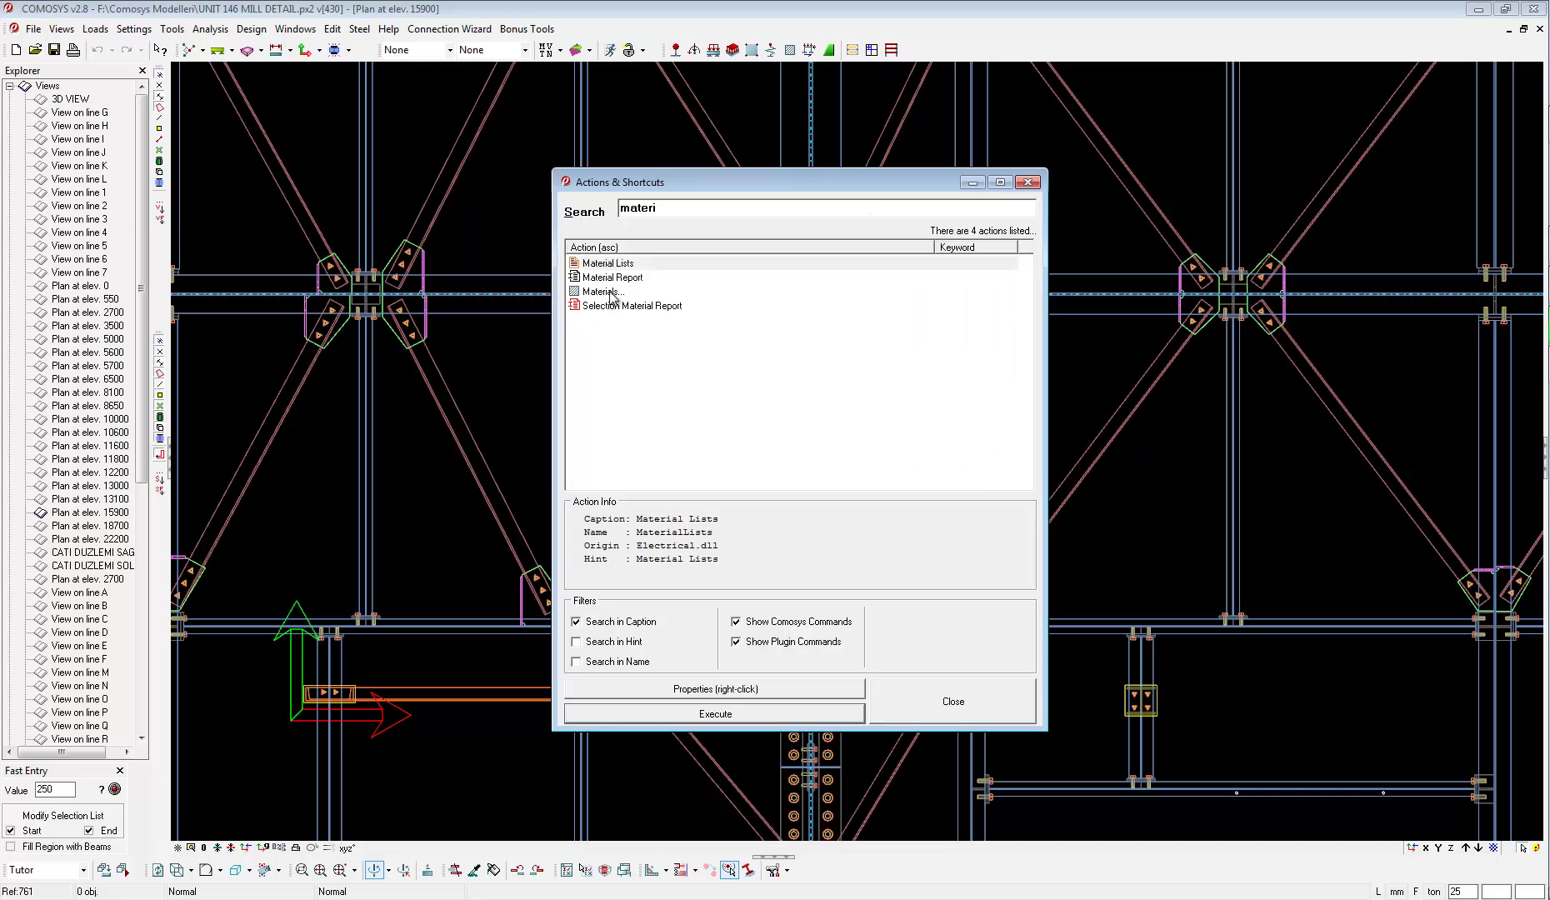
{"action": "left_click", "coordinate": [607, 293]}
{"action": "left_click", "coordinate": [739, 715]}
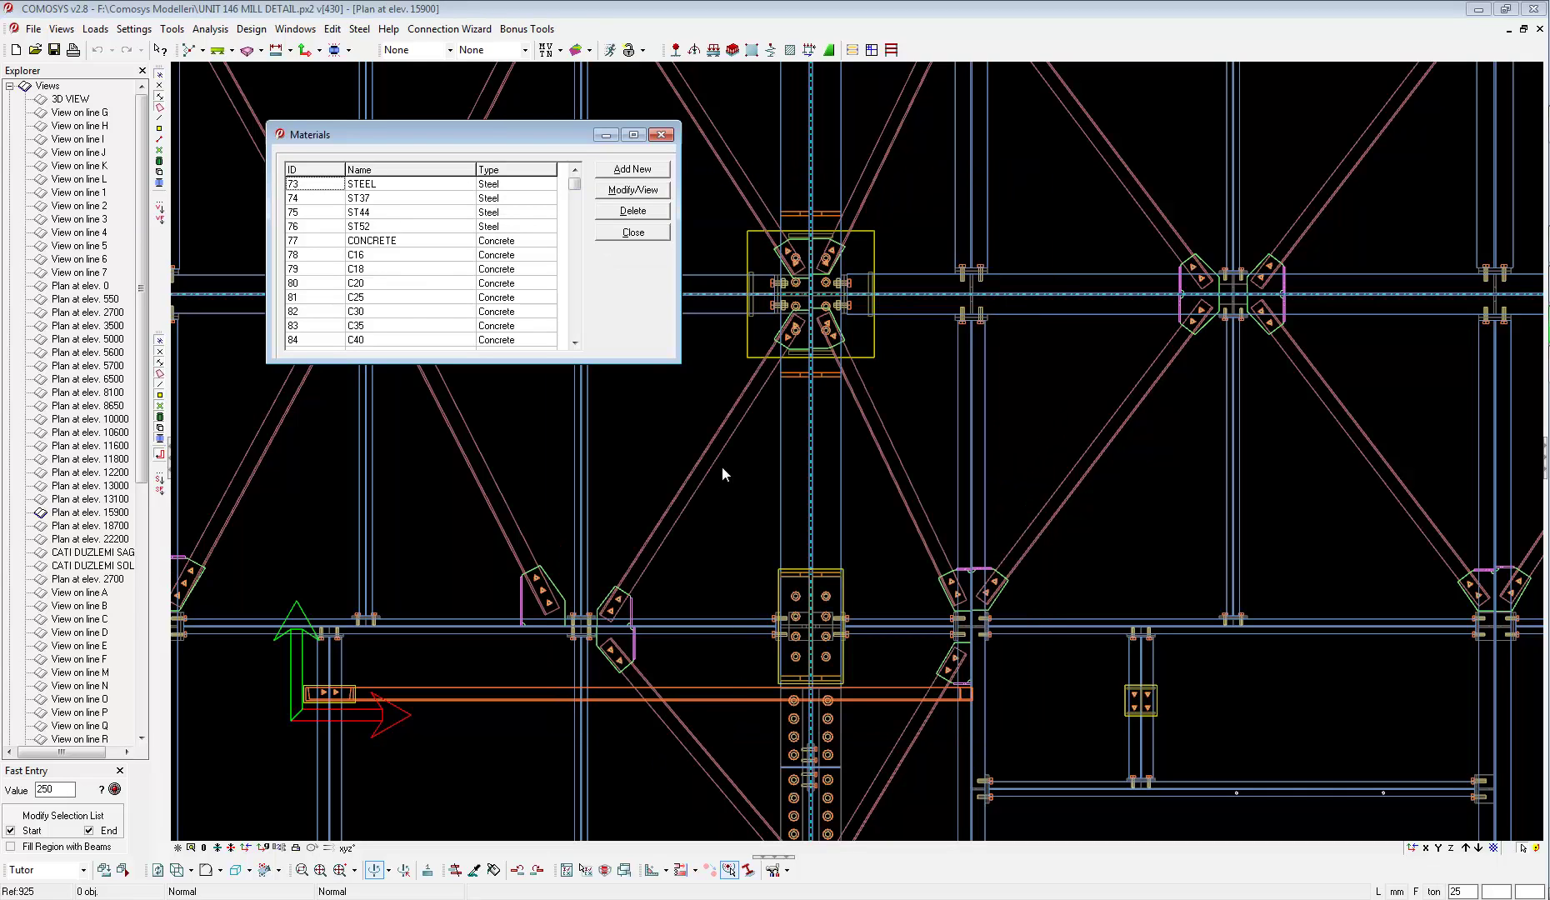
Enlarge and reposition the Materials window to show all rows, then select ST37.
{"action": "mouse_move", "coordinate": [680, 363]}
{"action": "left_mouse_down"}
{"action": "mouse_move", "coordinate": [774, 654]}
{"action": "mouse_move", "coordinate": [722, 637]}
{"action": "left_mouse_up"}
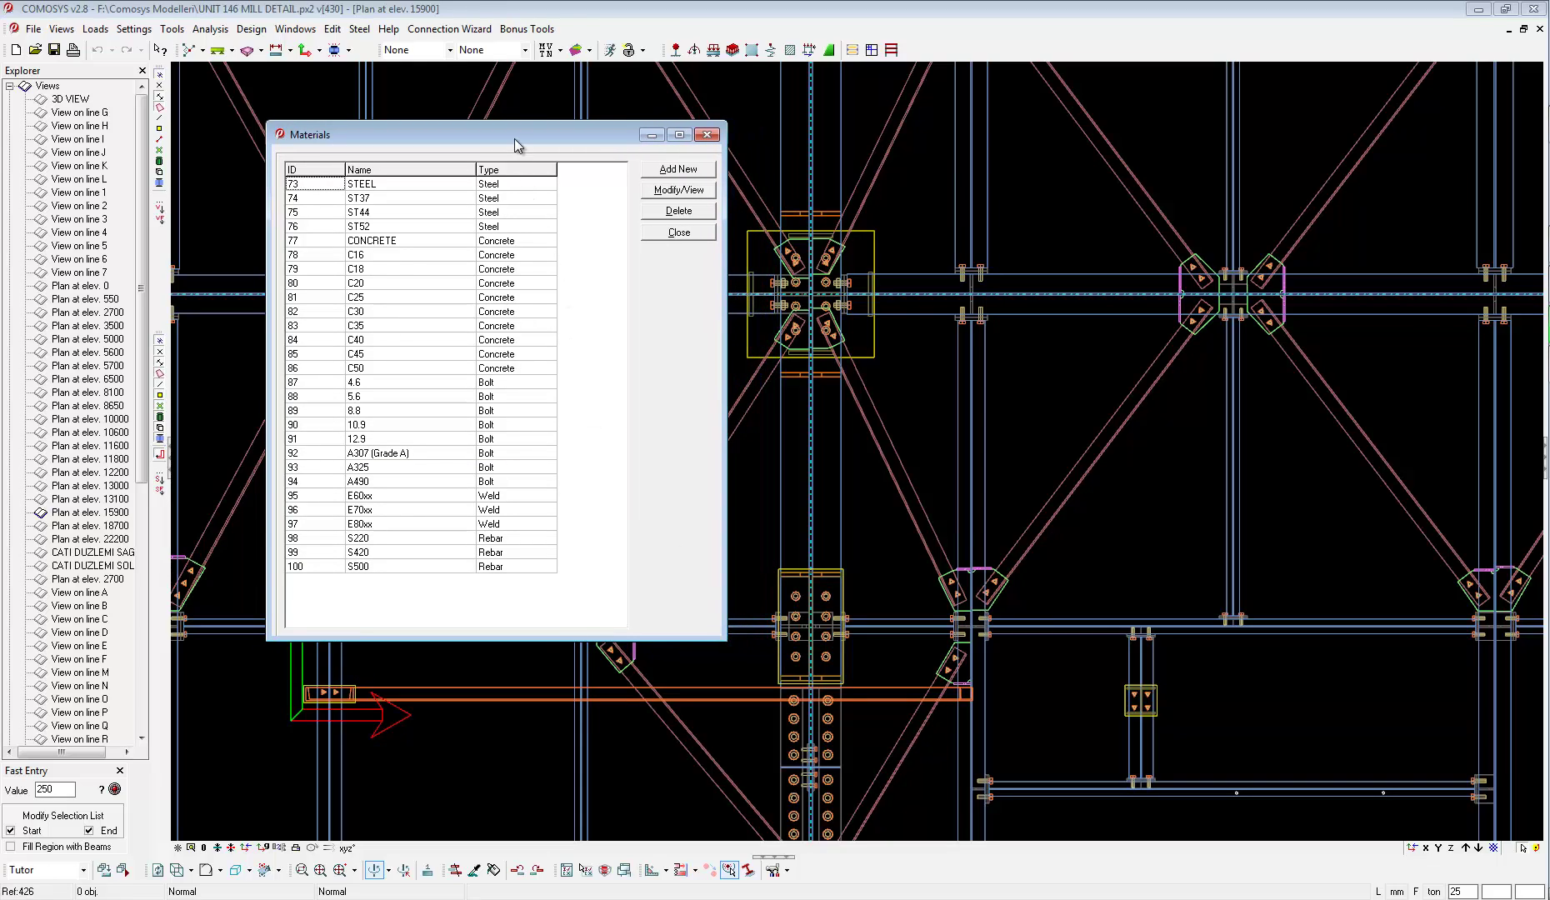
{"action": "left_click_drag", "start_coordinate": [516, 139], "coordinate": [625, 187]}
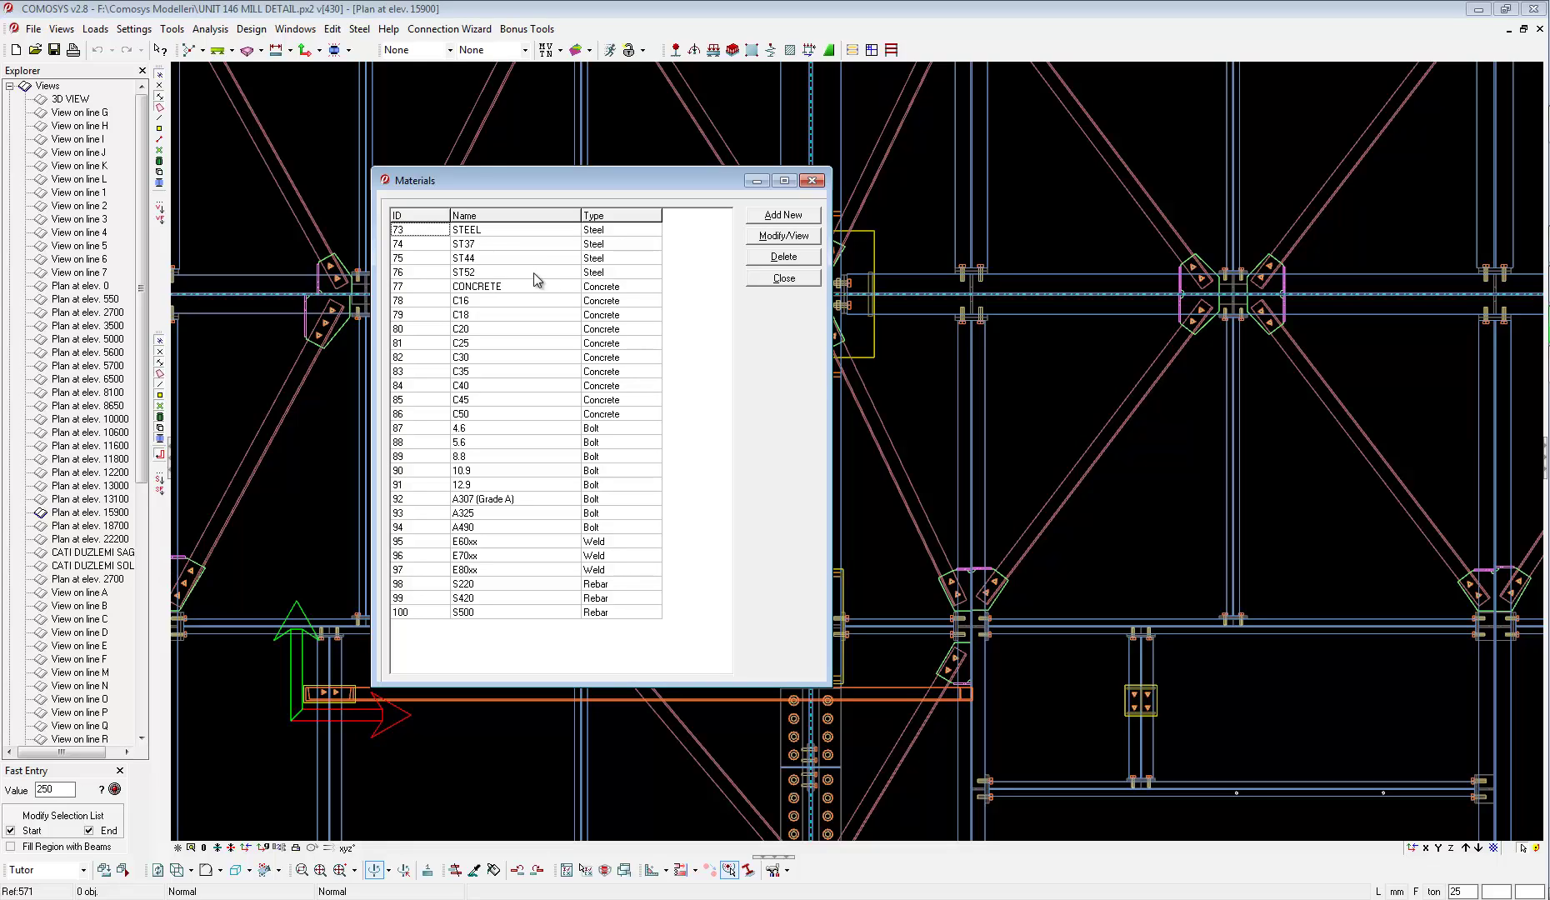
{"action": "left_click", "coordinate": [498, 244]}
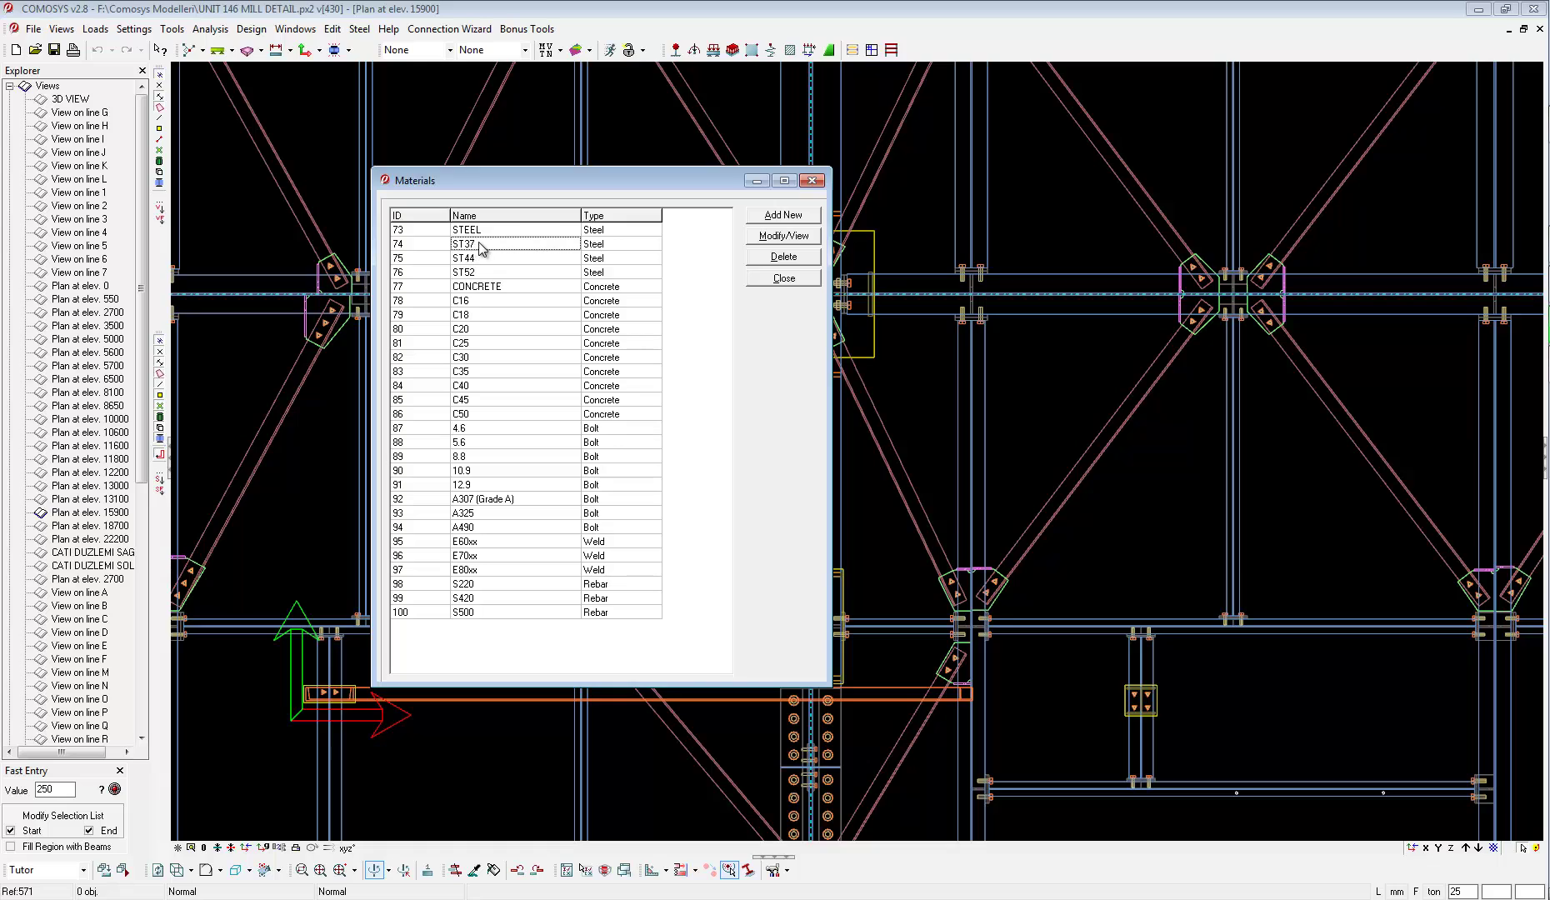
Open material ST37's properties and rename it to CELIK37.
{"action": "double_click", "coordinate": [479, 245]}
{"action": "left_click_drag", "start_coordinate": [660, 329], "coordinate": [760, 372]}
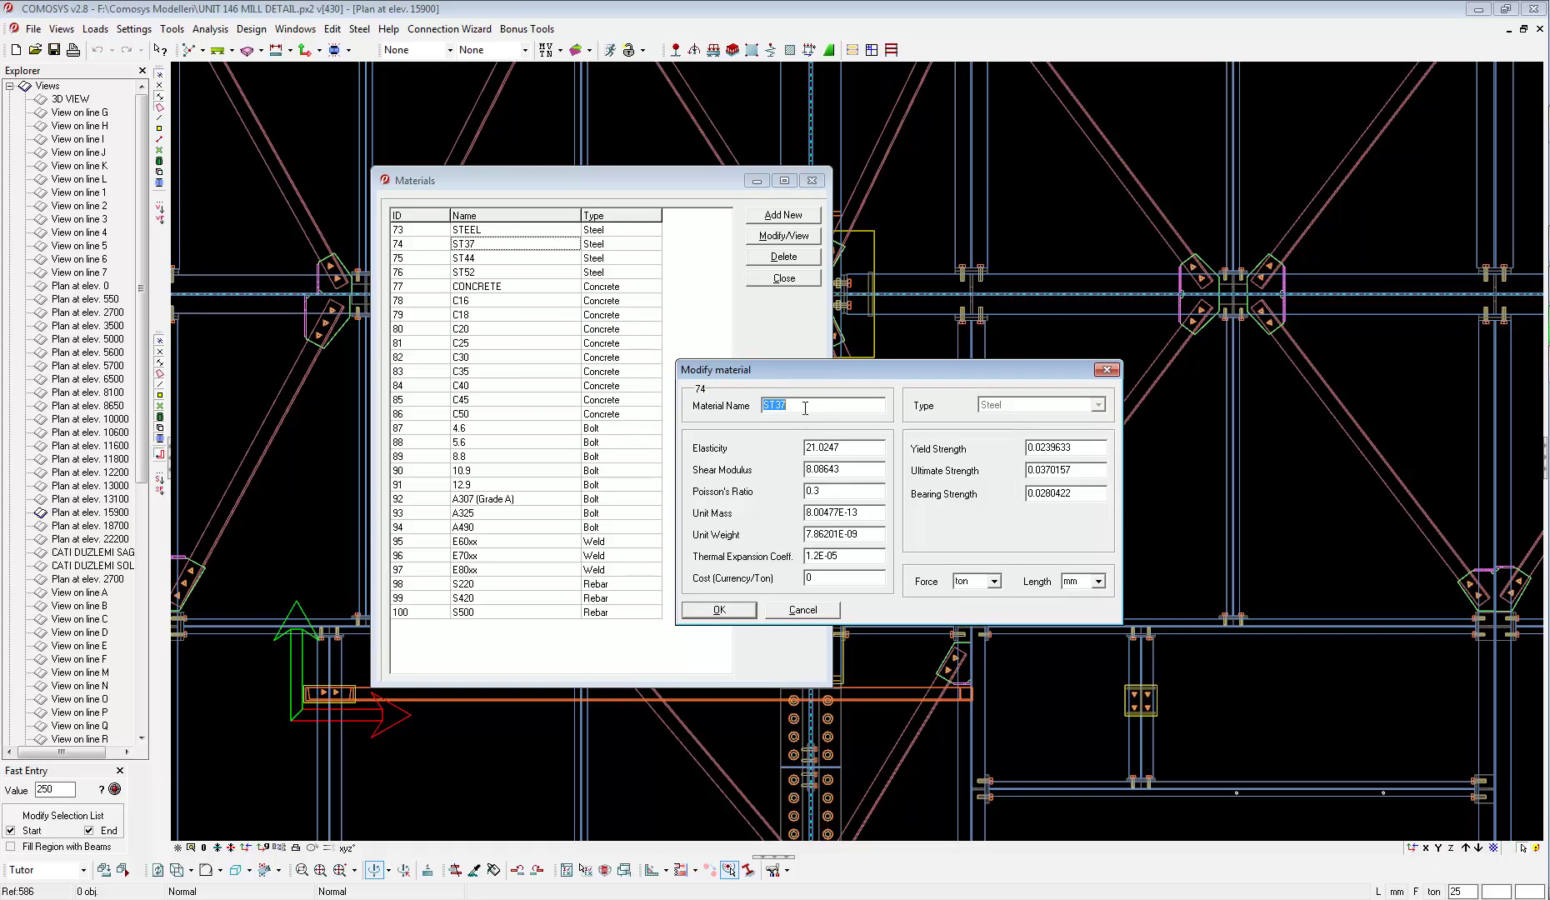
{"action": "left_click", "coordinate": [804, 408]}
{"action": "left_click_drag", "start_coordinate": [783, 407], "coordinate": [740, 407]}
{"action": "type", "text": "CELIK"}
Set CELIK37's force unit to kN and its elasticity to 200, and confirm.
{"action": "left_click", "coordinate": [995, 583]}
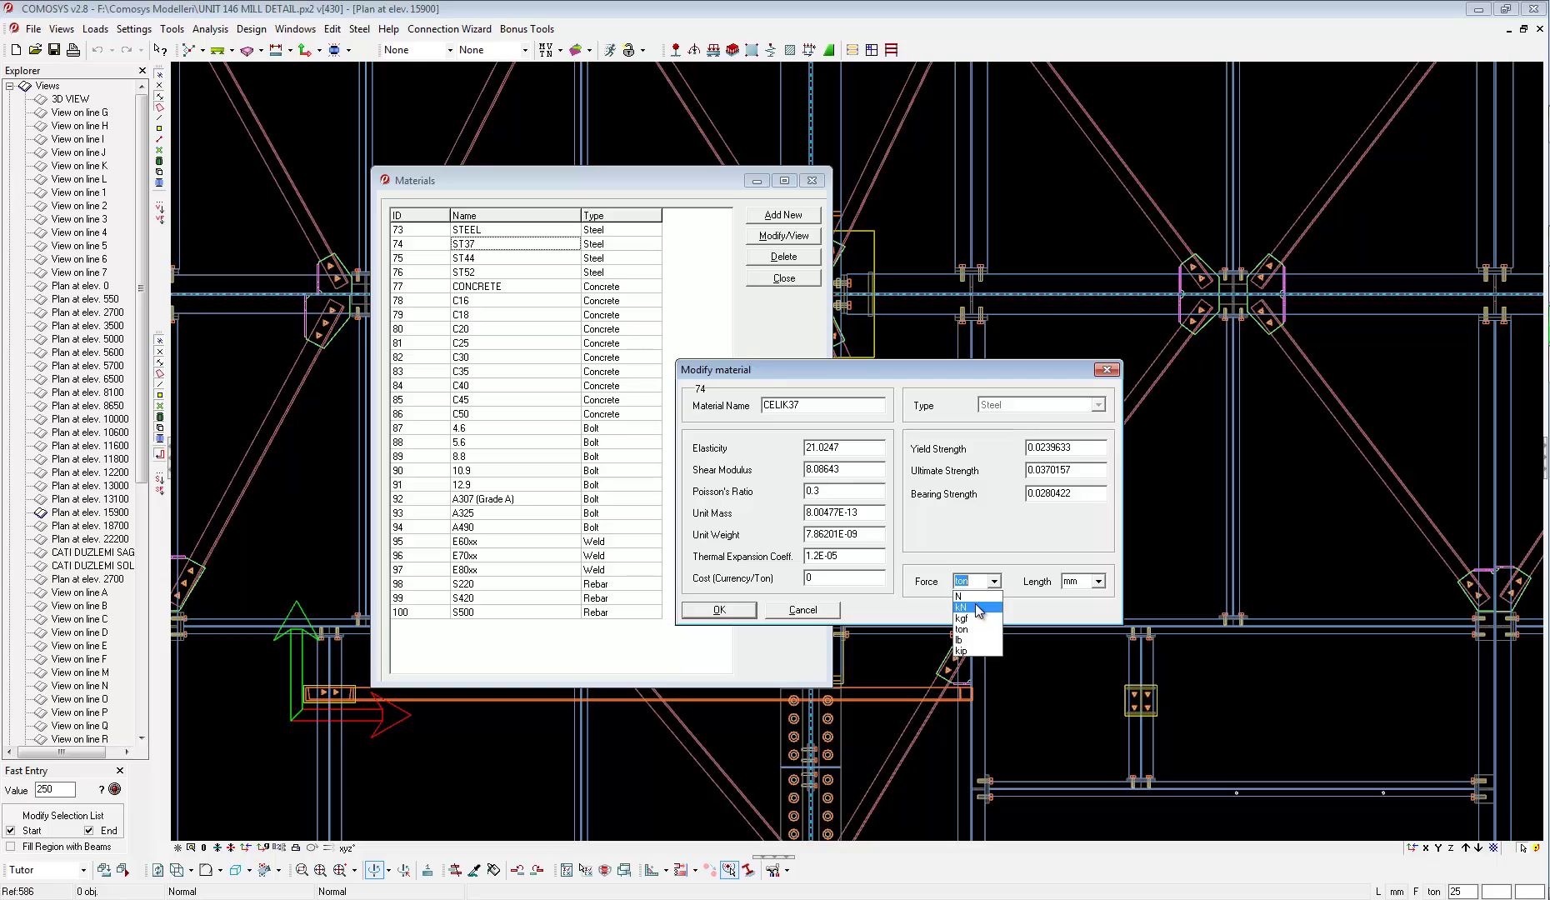
{"action": "left_click", "coordinate": [971, 607]}
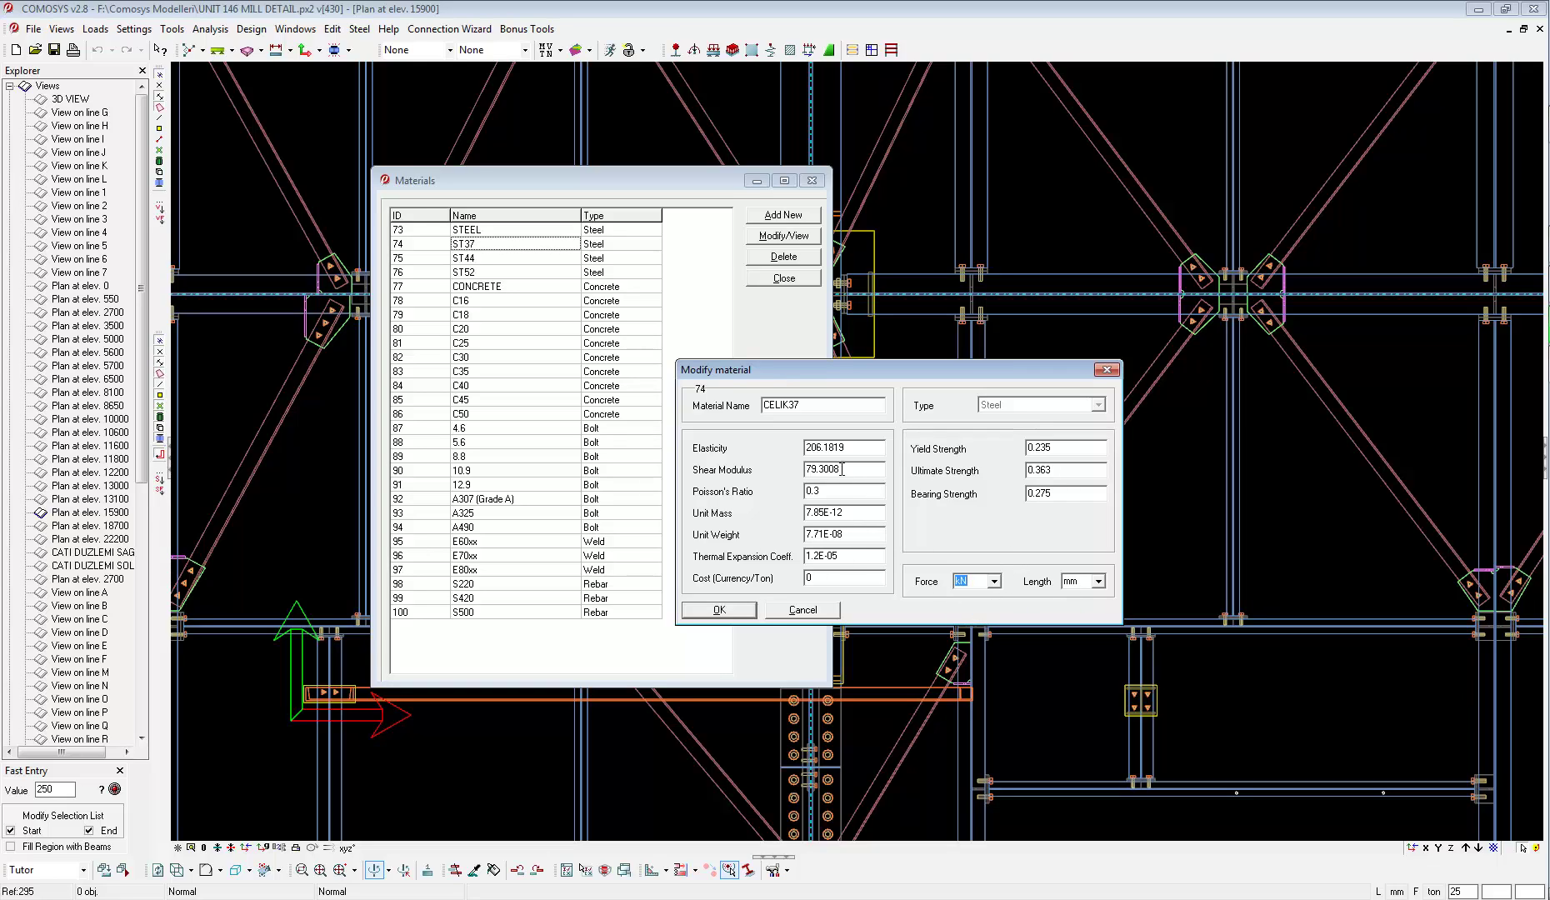
{"action": "left_click", "coordinate": [859, 449]}
{"action": "left_click_drag", "start_coordinate": [858, 450], "coordinate": [715, 454]}
{"action": "type", "text": "200"}
{"action": "left_click", "coordinate": [744, 612]}
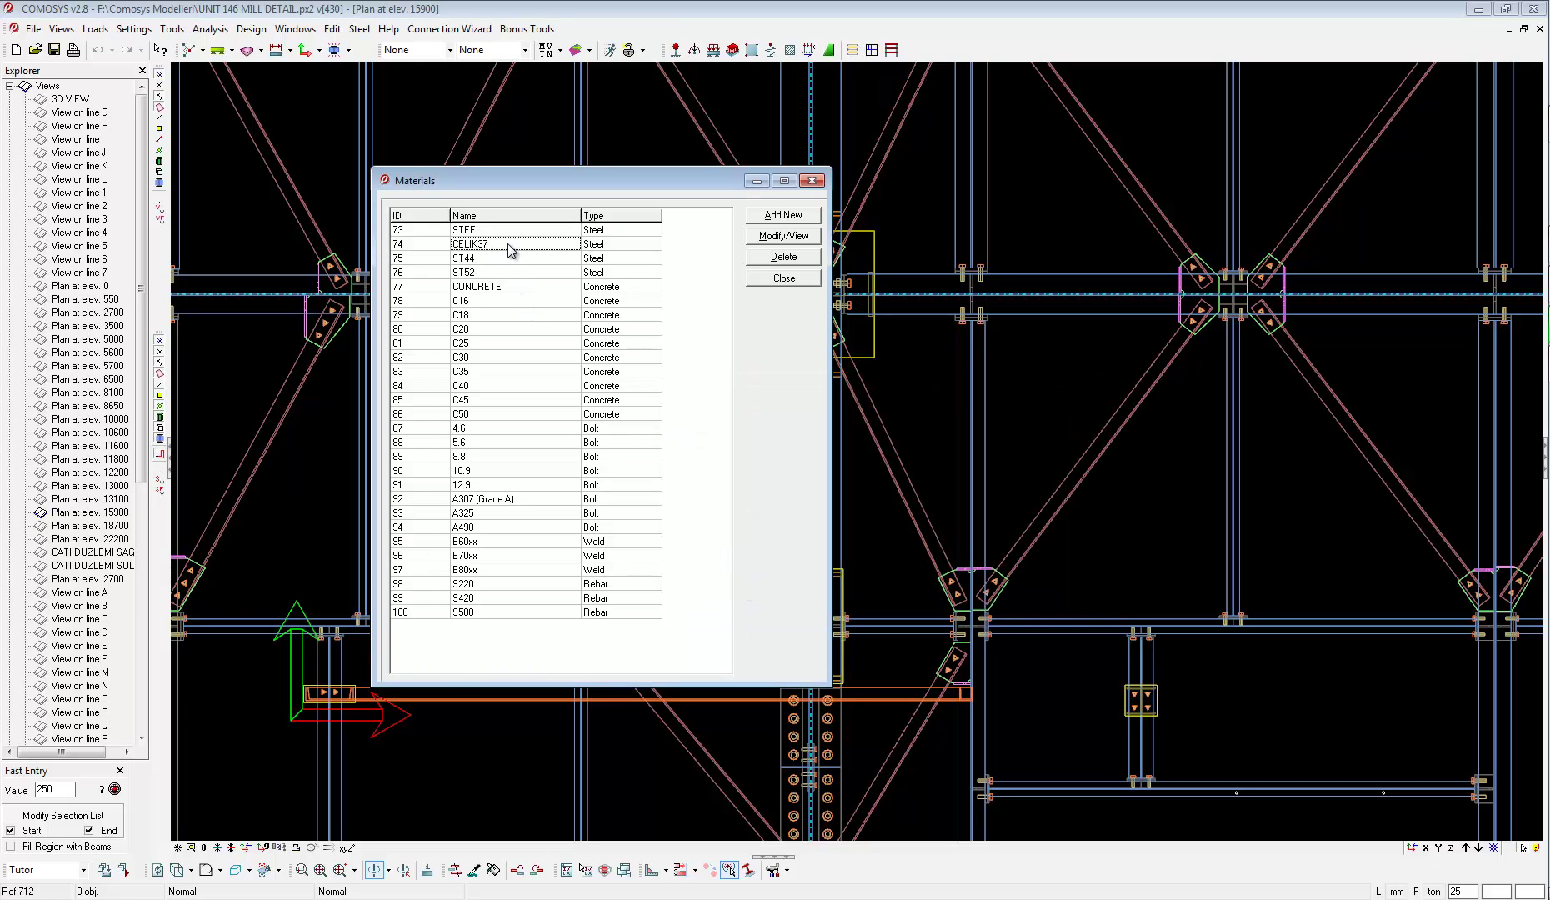
Reopen CELIK37's properties to verify the changes, then close them.
{"action": "left_click", "coordinate": [771, 237]}
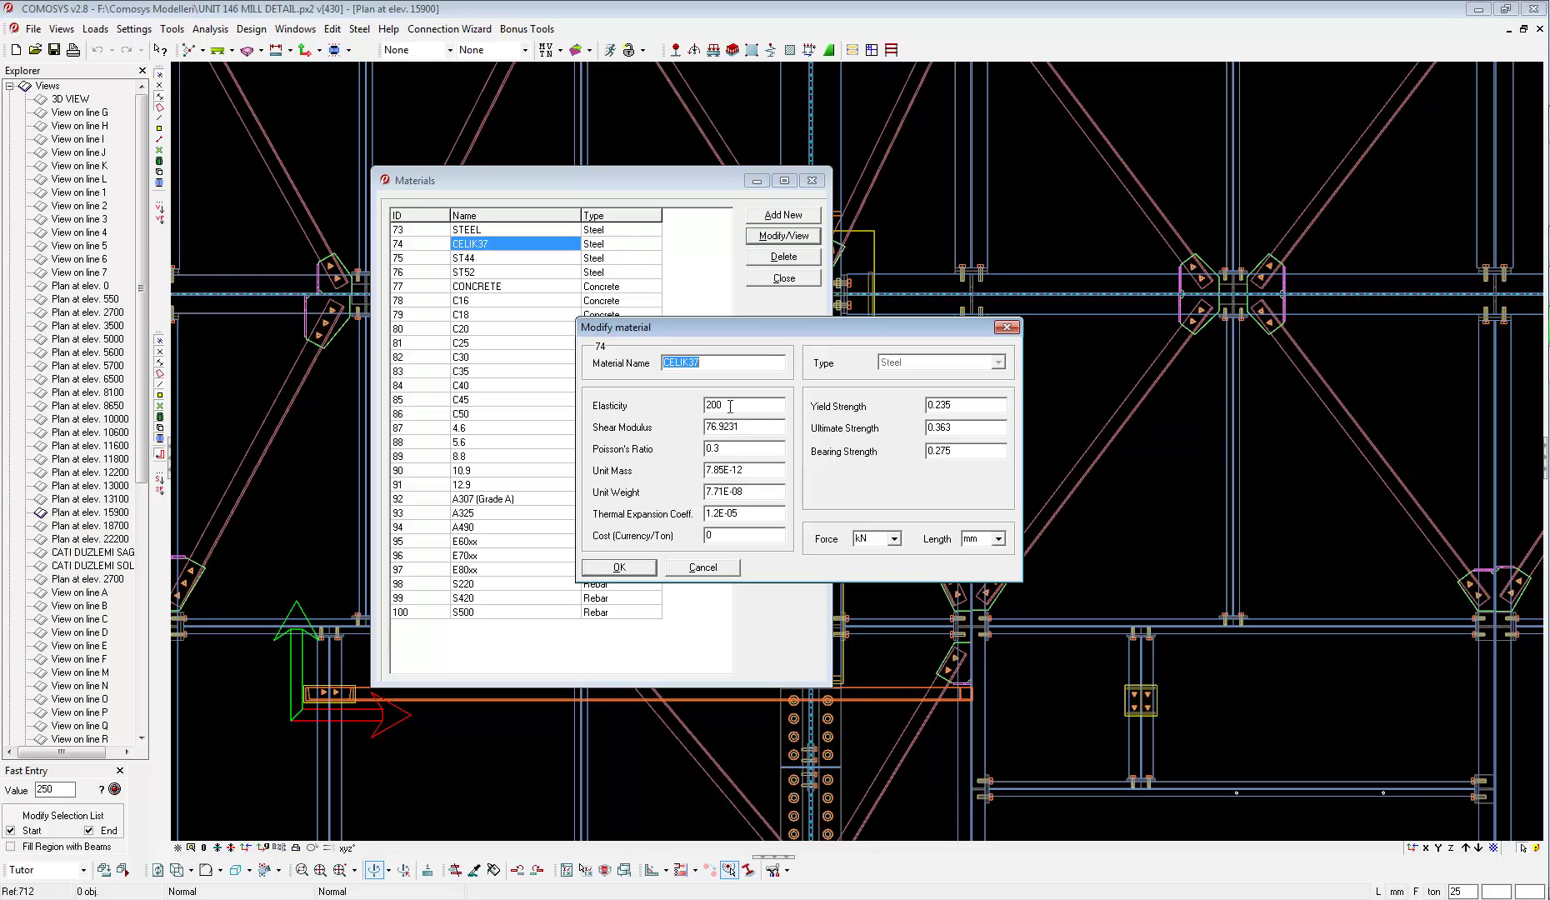
{"action": "left_click_drag", "start_coordinate": [750, 329], "coordinate": [880, 350]}
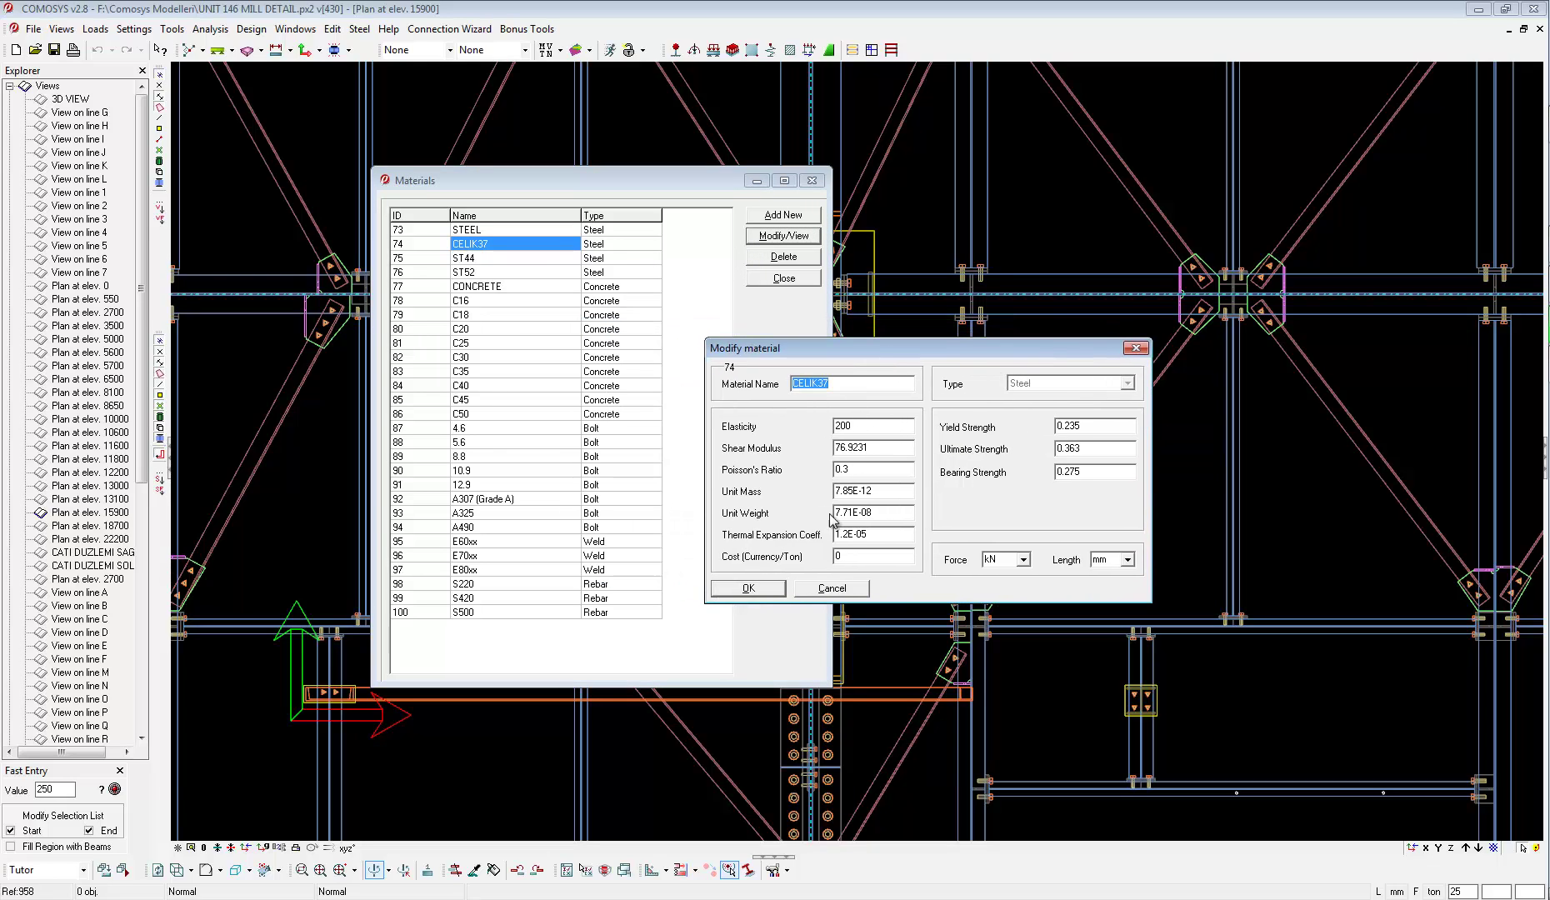
{"action": "left_click", "coordinate": [778, 589]}
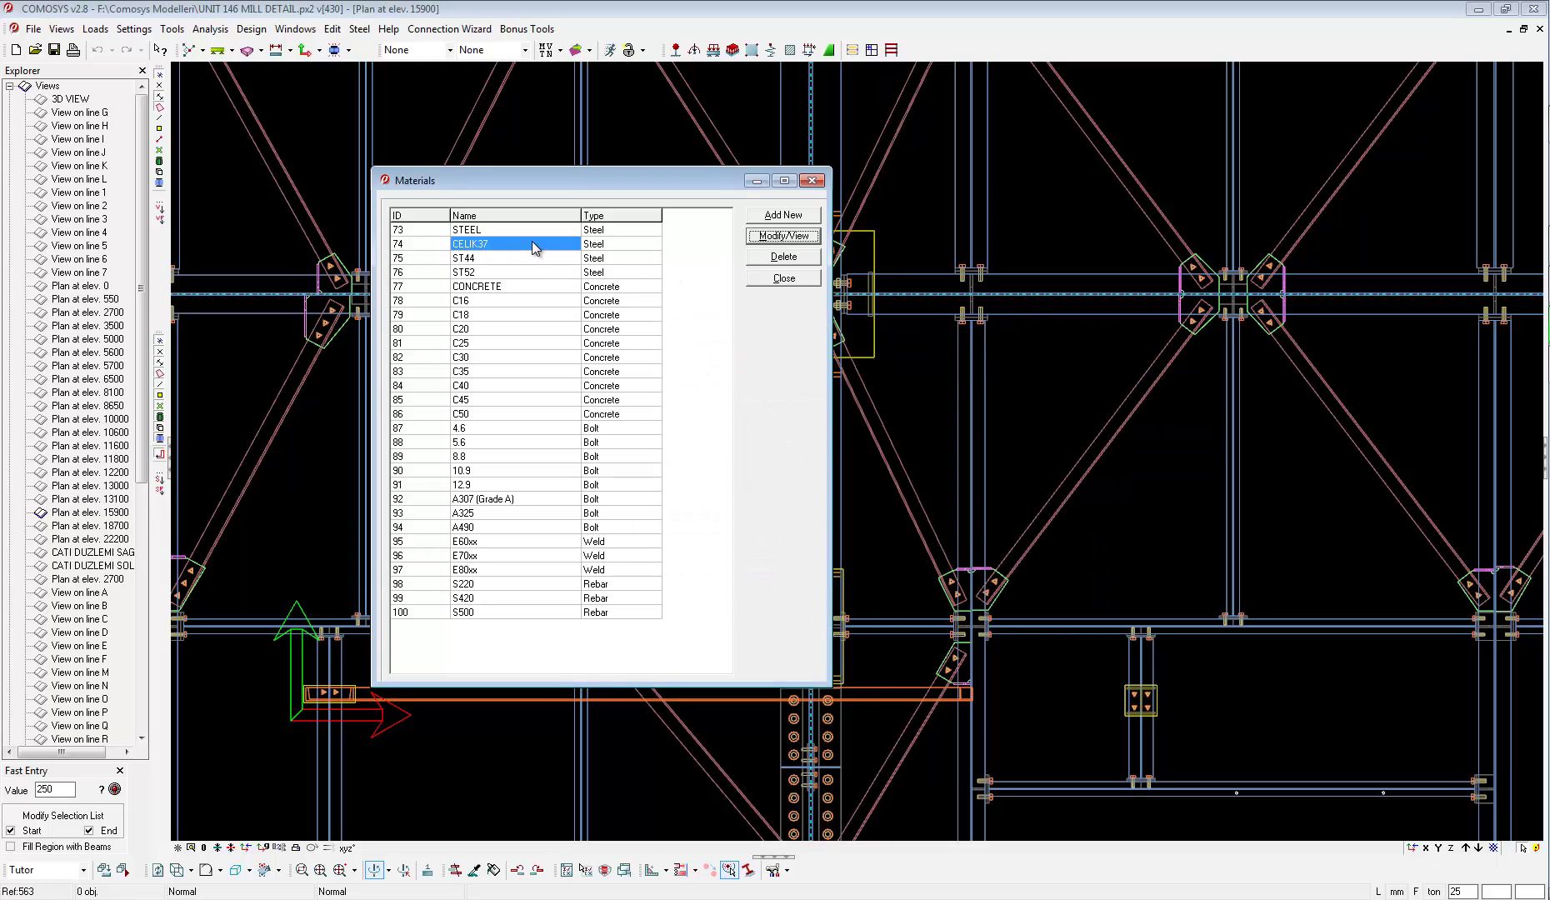
Select the C20 concrete material and delete it from the list.
{"action": "left_click", "coordinate": [491, 259]}
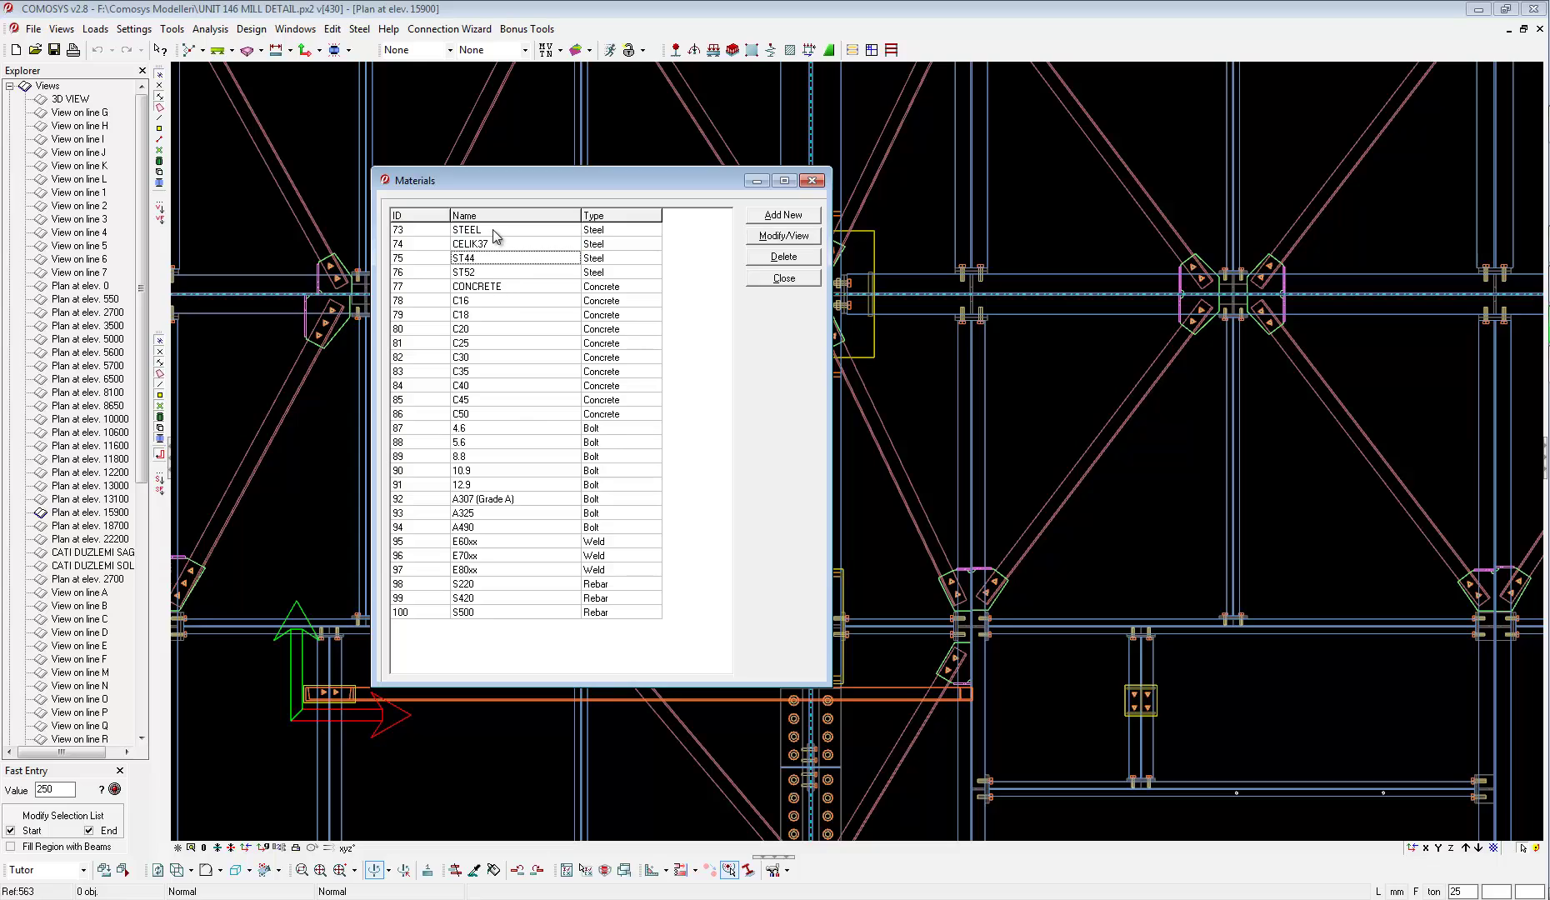
{"action": "left_click", "coordinate": [495, 233]}
{"action": "left_click", "coordinate": [493, 316]}
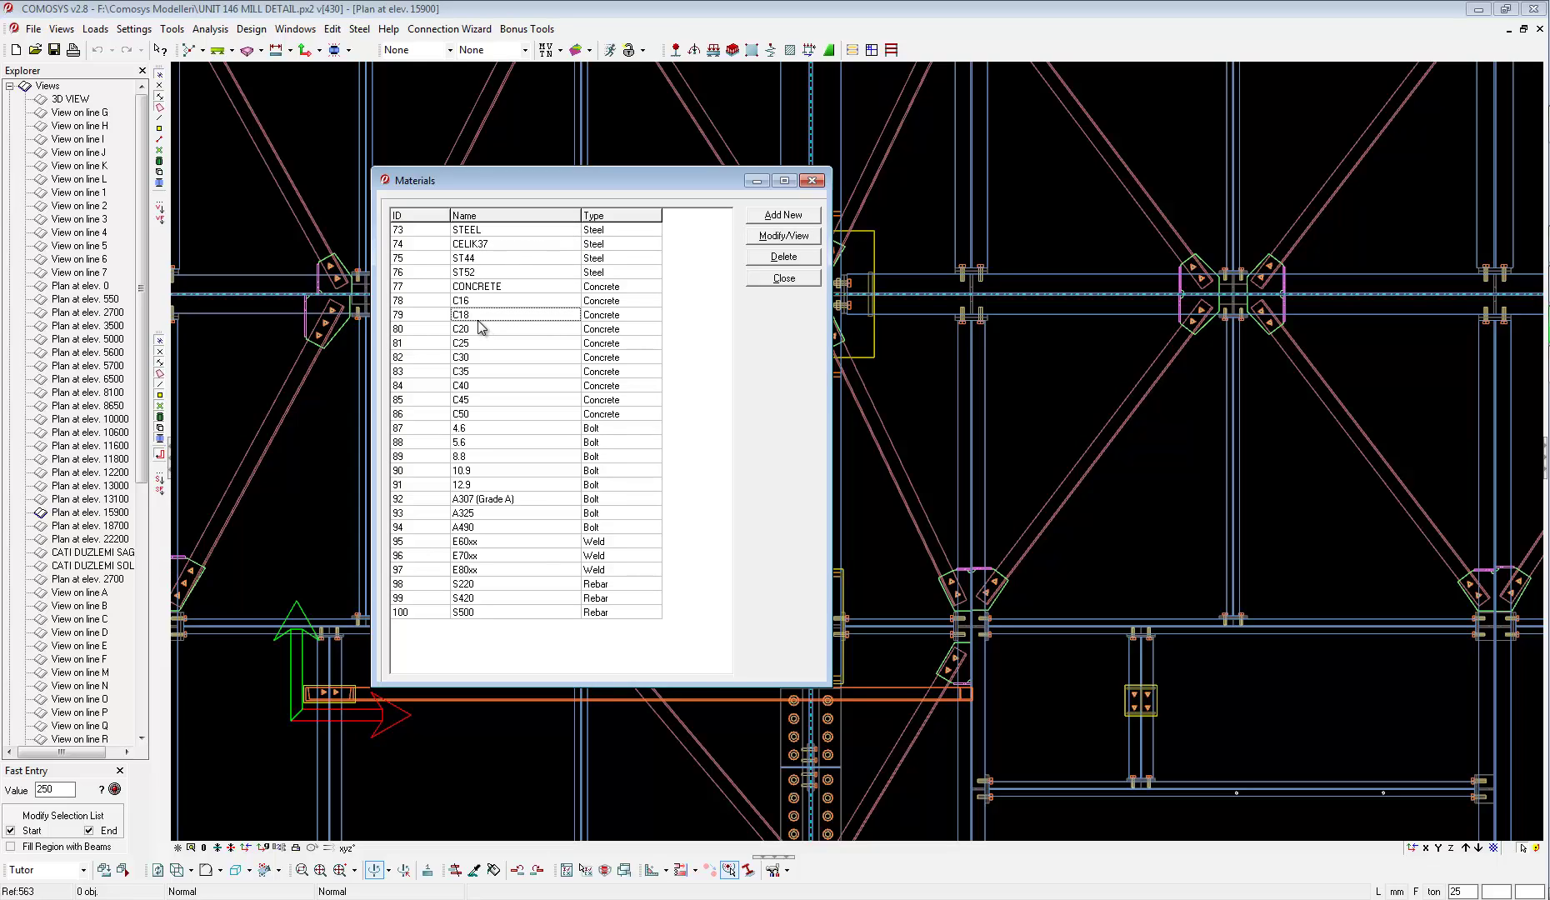
{"action": "left_click", "coordinate": [486, 331]}
{"action": "left_click", "coordinate": [777, 259]}
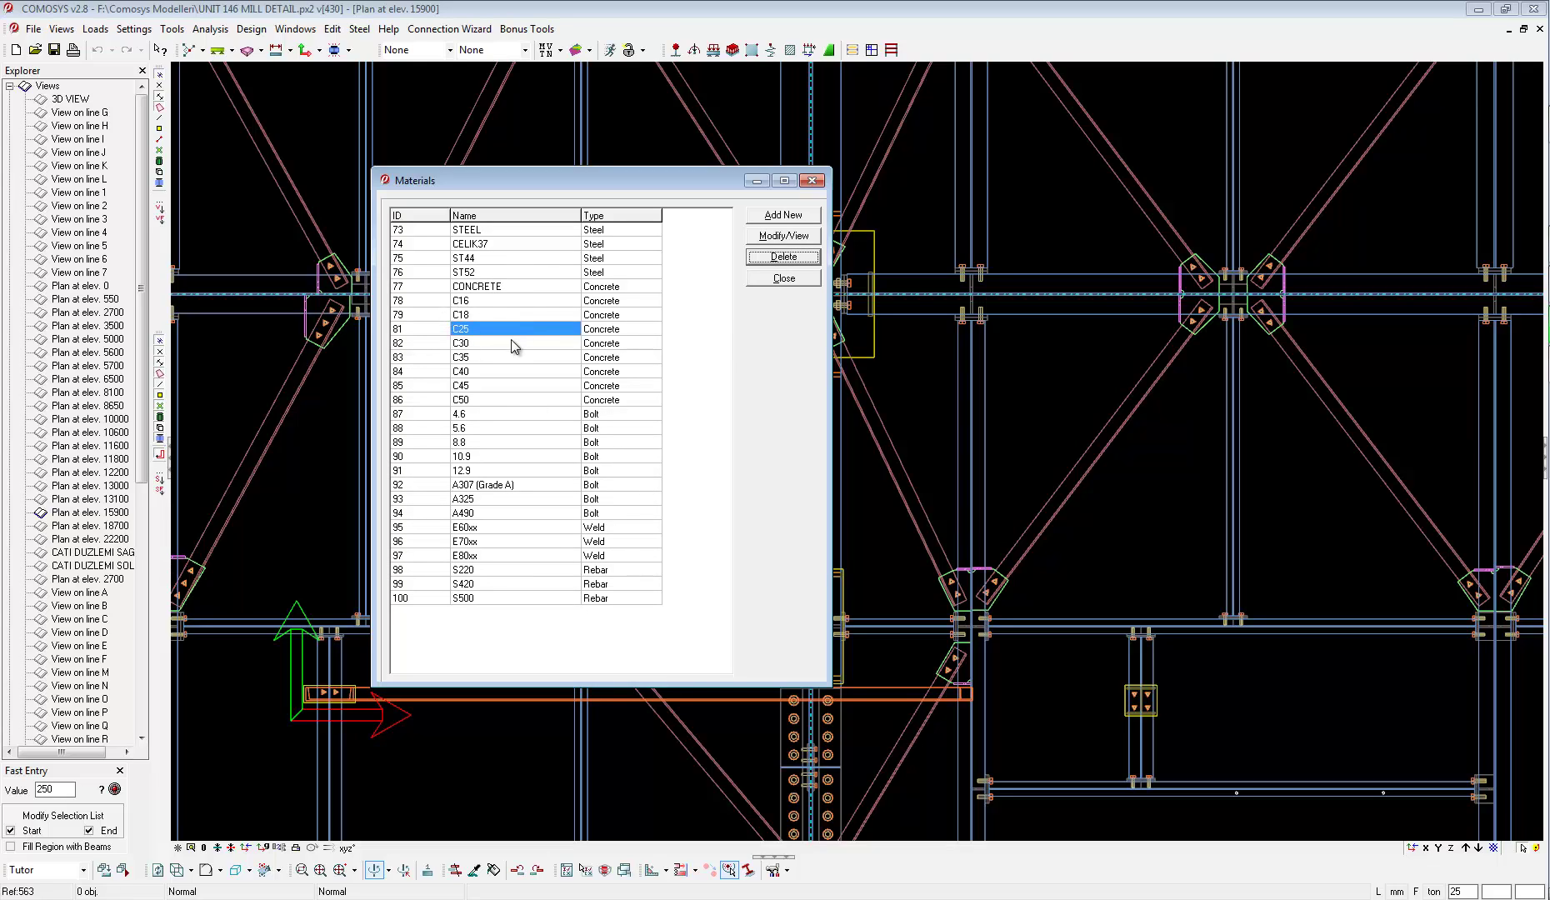
{"action": "left_click", "coordinate": [505, 286]}
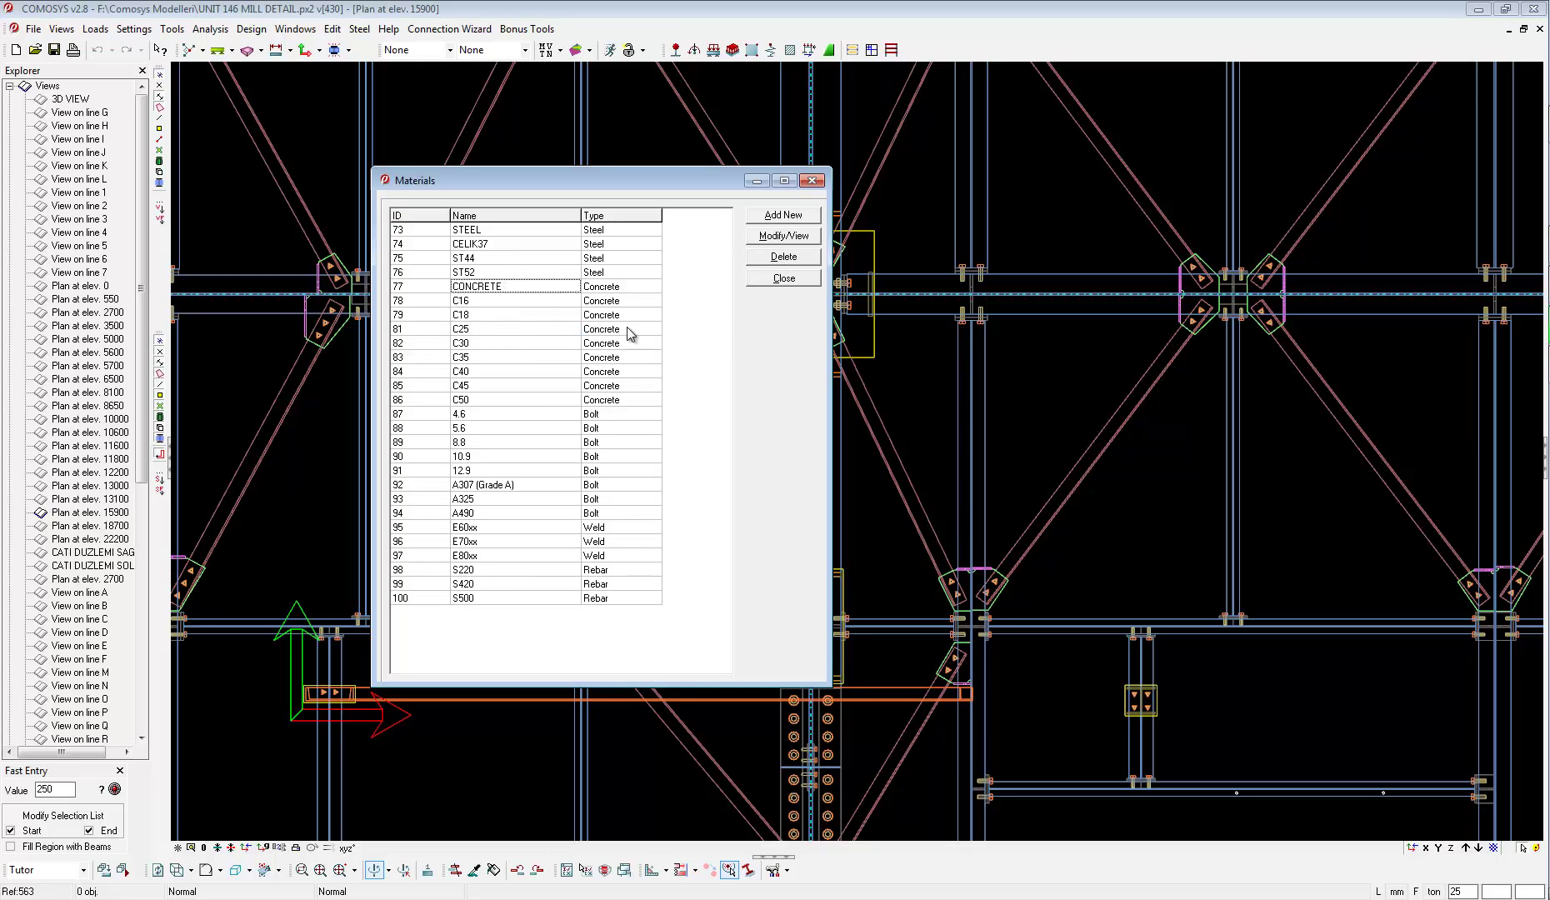
Add a new material, try the Bolt, Weld and Rebar types, then settle on Concrete.
{"action": "left_click", "coordinate": [764, 219]}
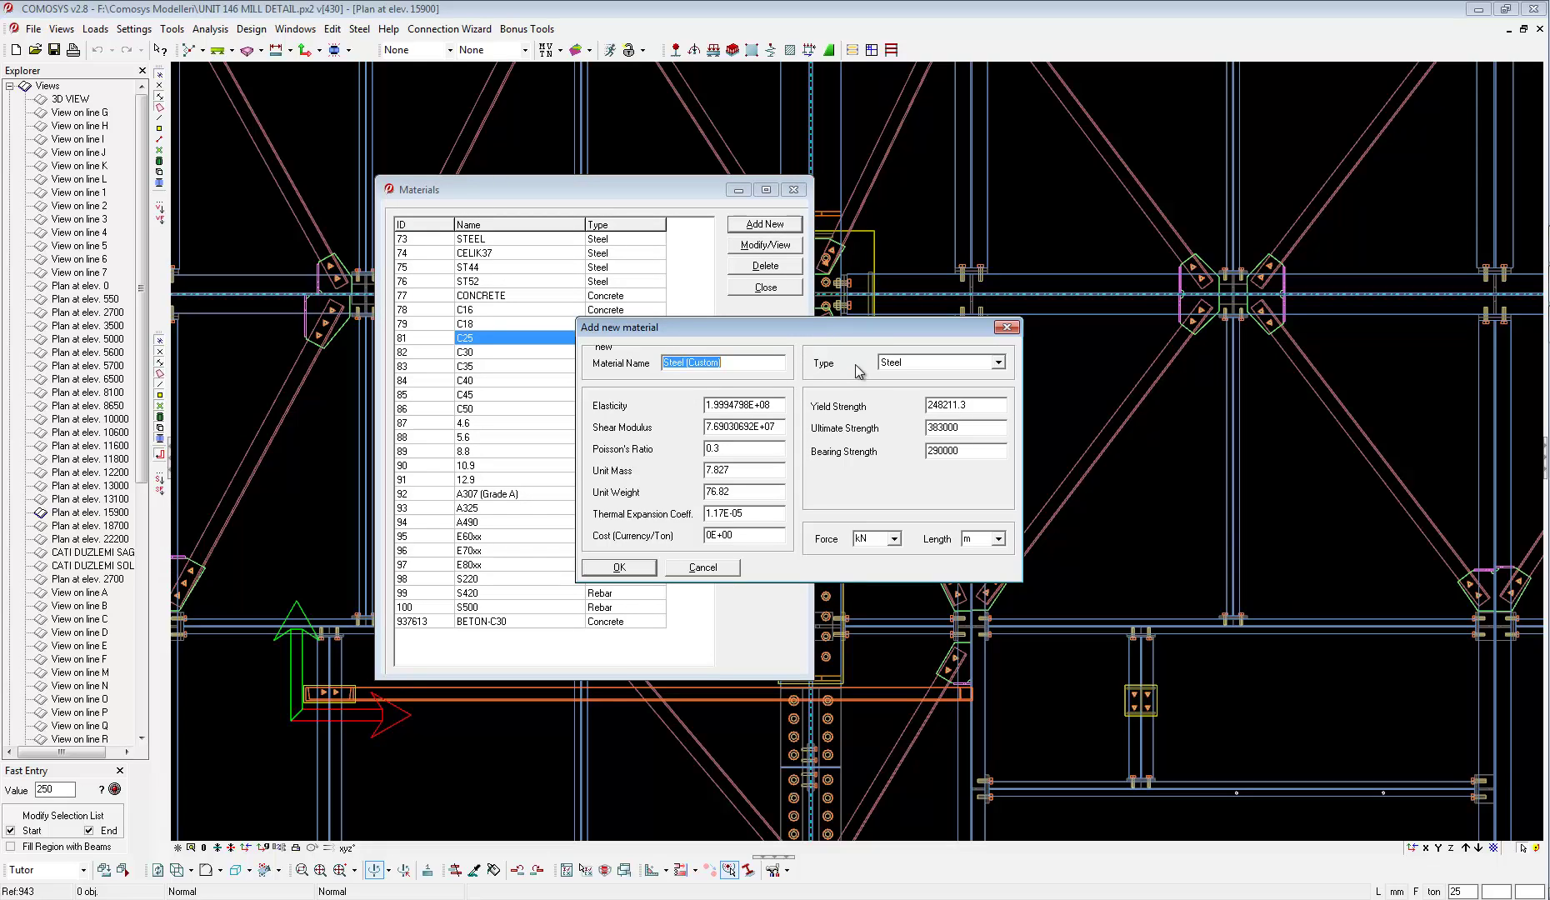
{"action": "left_click", "coordinate": [927, 365]}
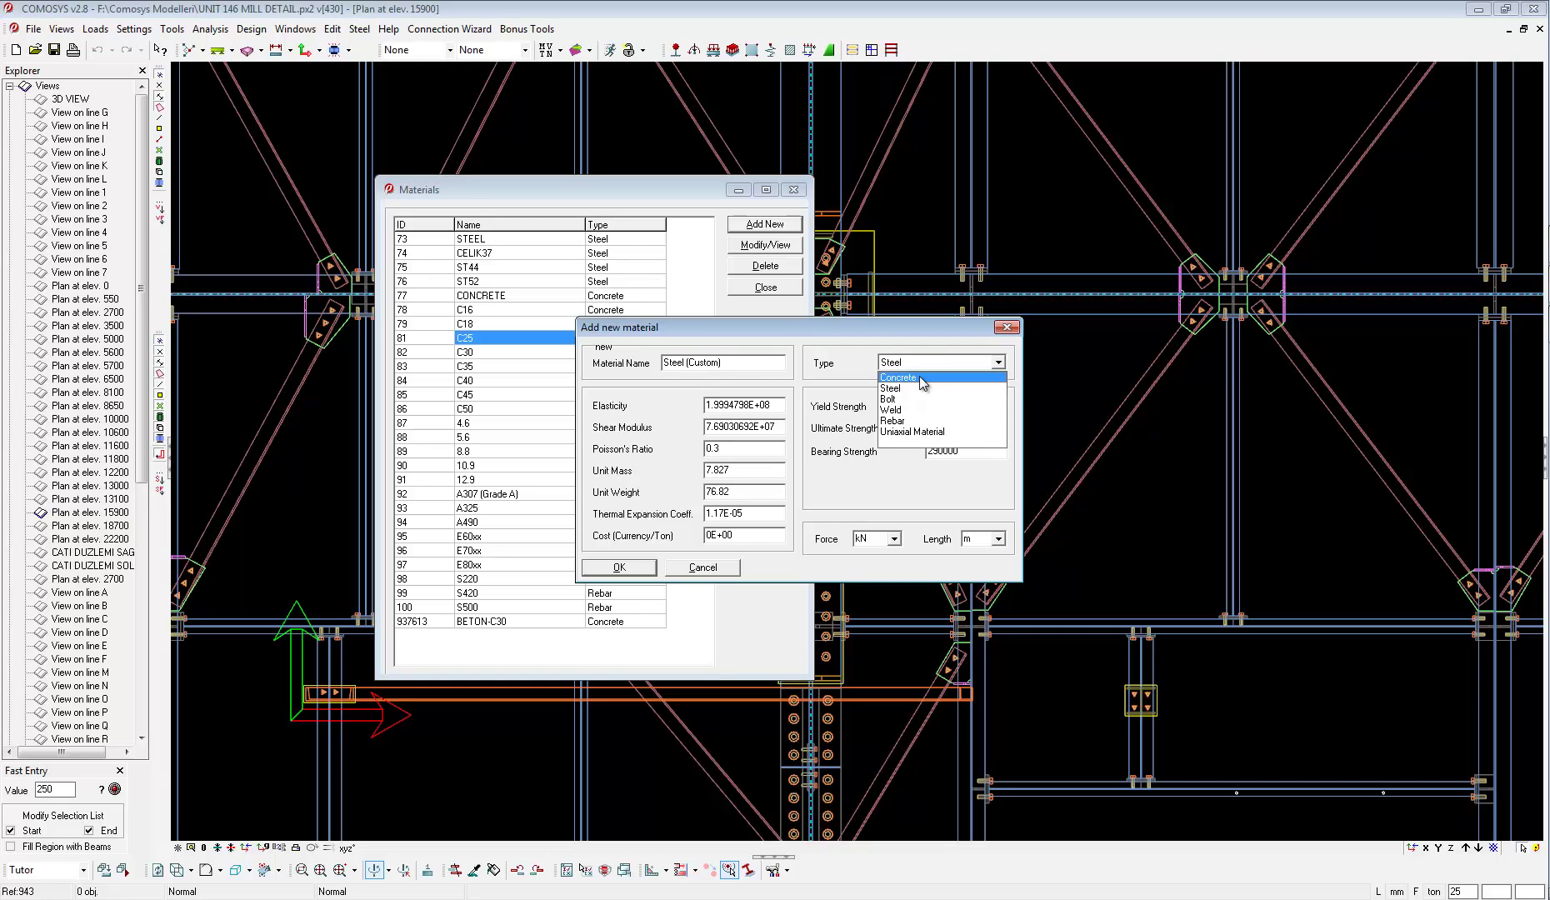
{"action": "left_click", "coordinate": [923, 379]}
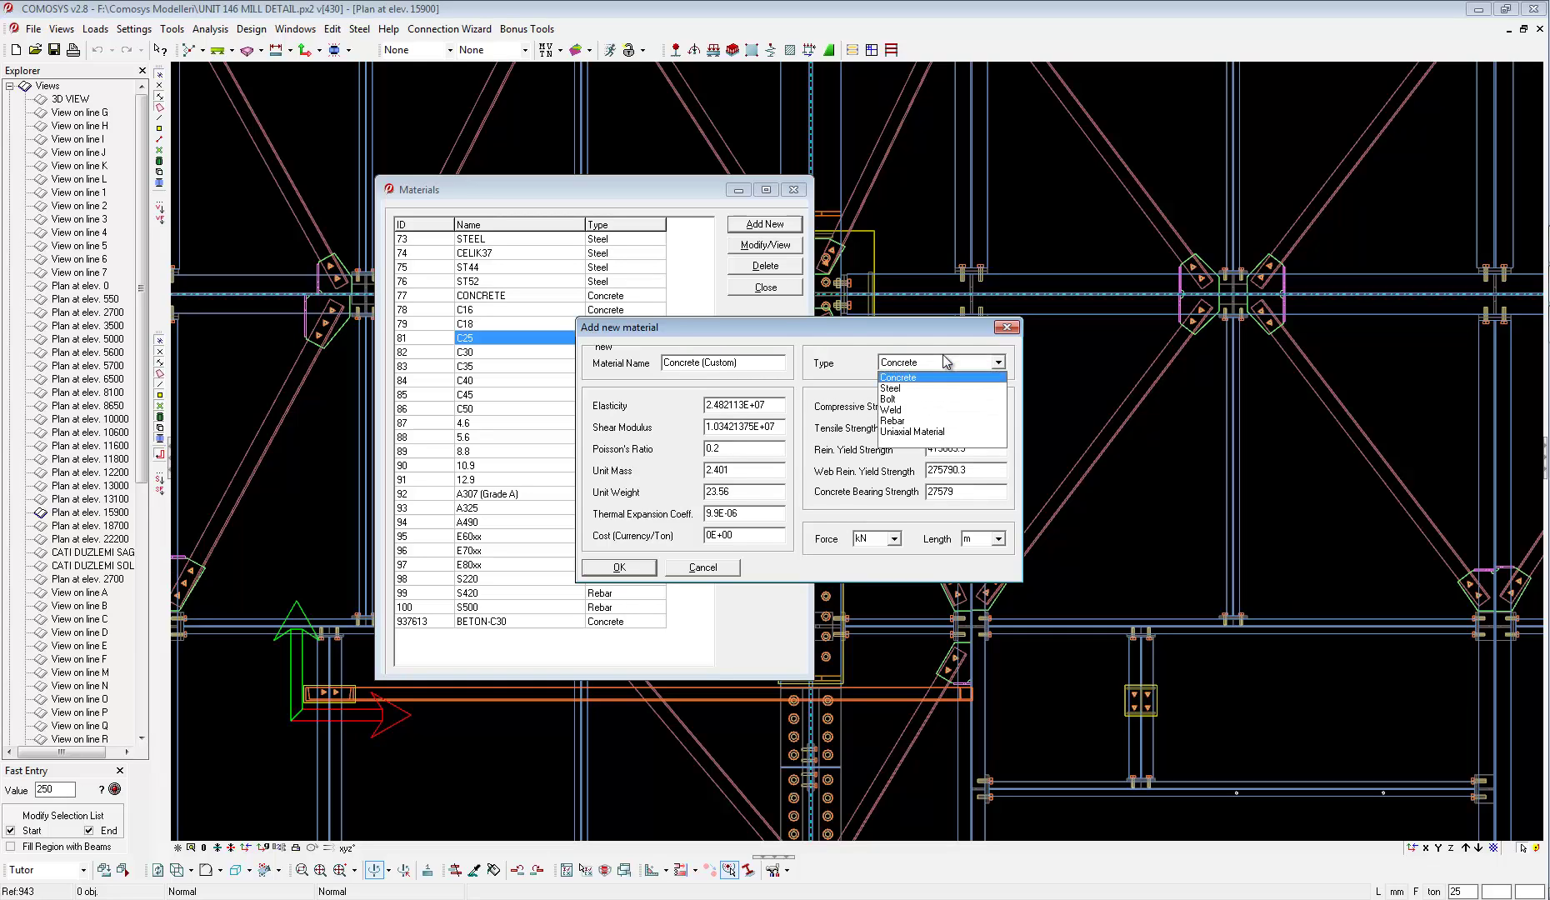
{"action": "left_click", "coordinate": [927, 398]}
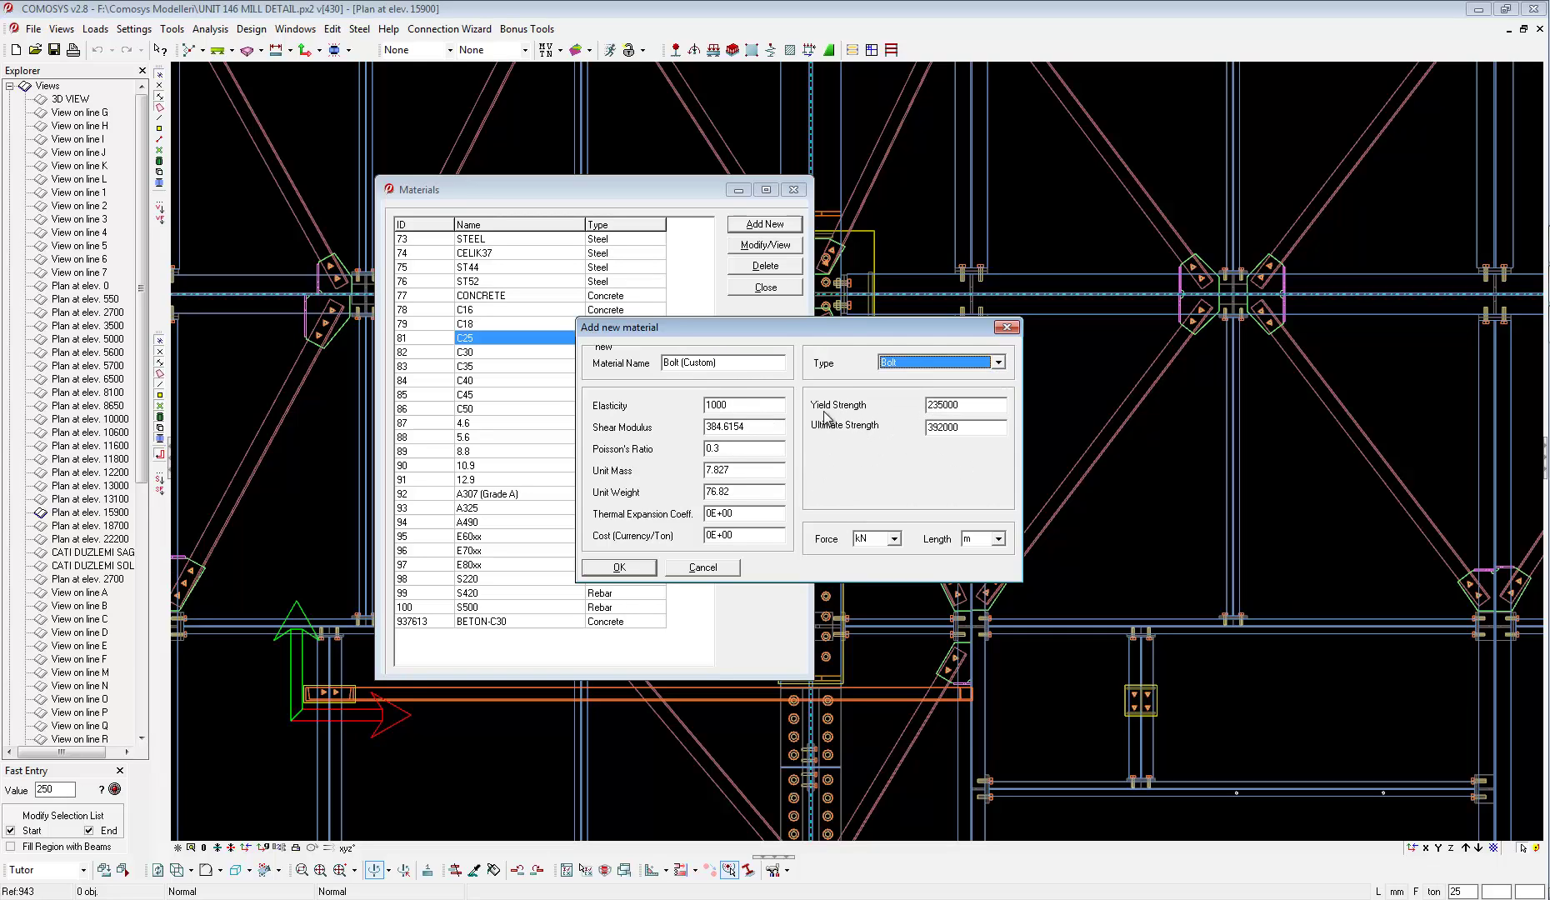
{"action": "left_click", "coordinate": [950, 363]}
{"action": "left_click", "coordinate": [908, 413]}
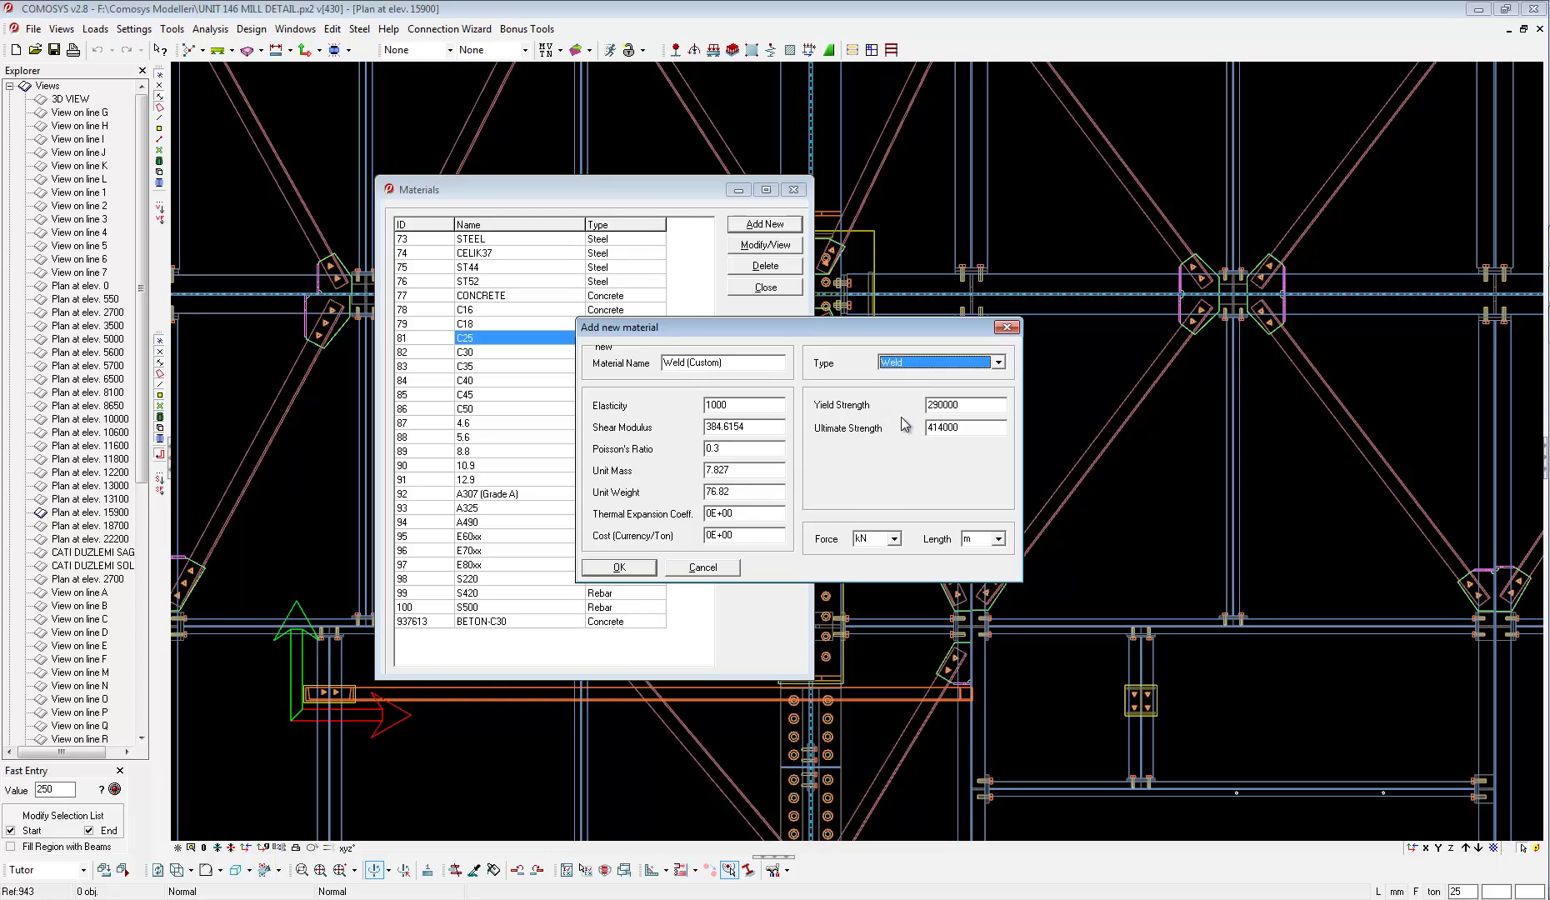
{"action": "left_click", "coordinate": [936, 363]}
{"action": "left_click", "coordinate": [914, 423]}
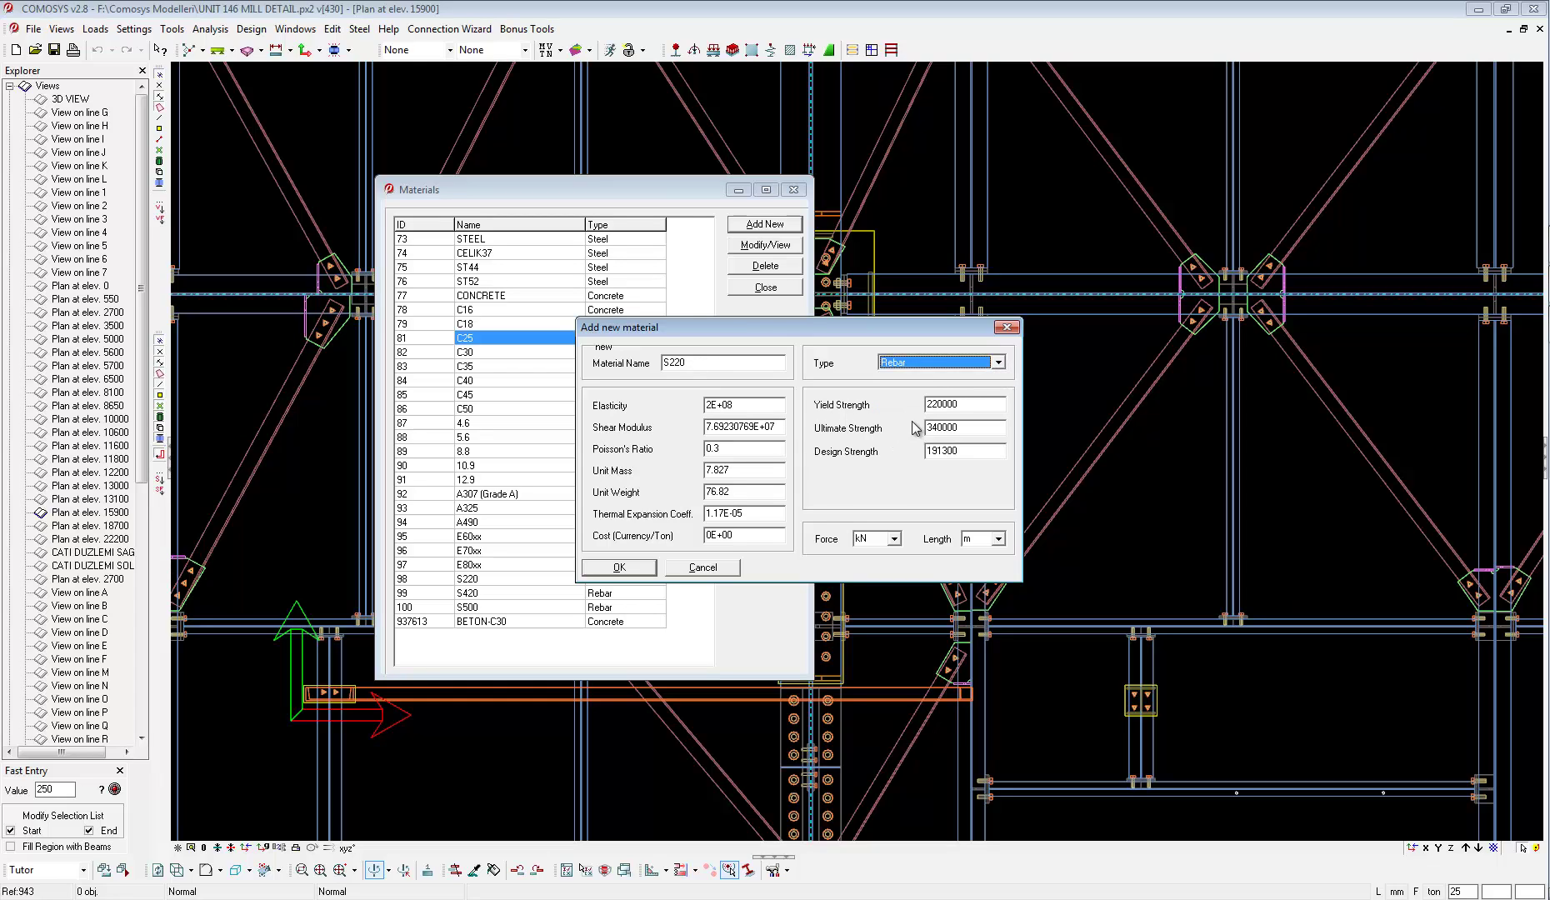
{"action": "left_click", "coordinate": [914, 364]}
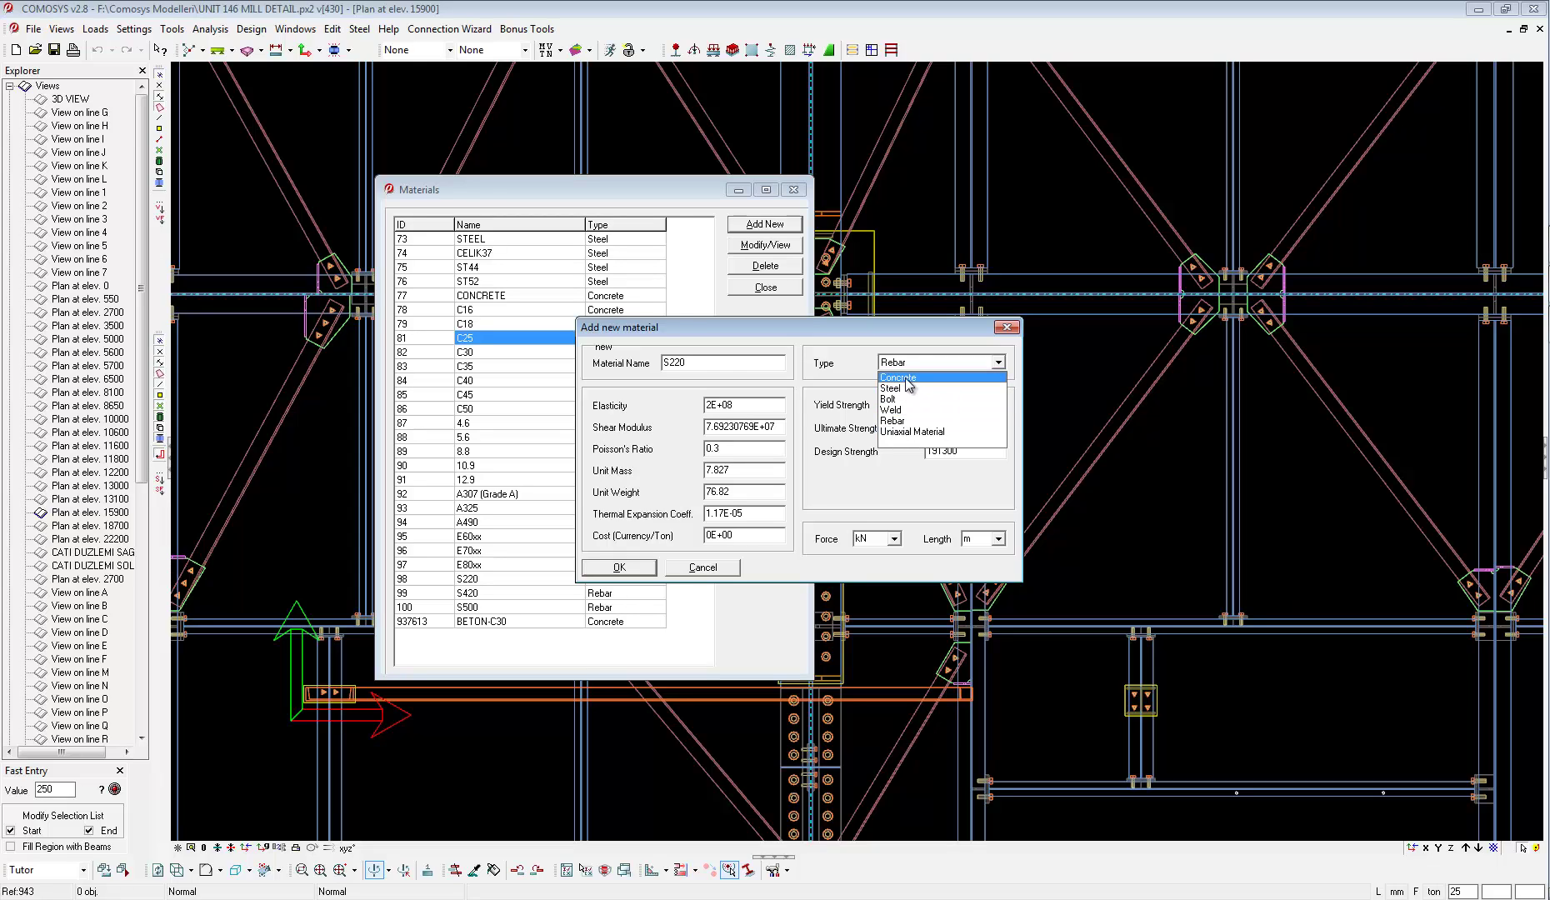
{"action": "left_click", "coordinate": [906, 380]}
{"action": "double_click", "coordinate": [682, 362]}
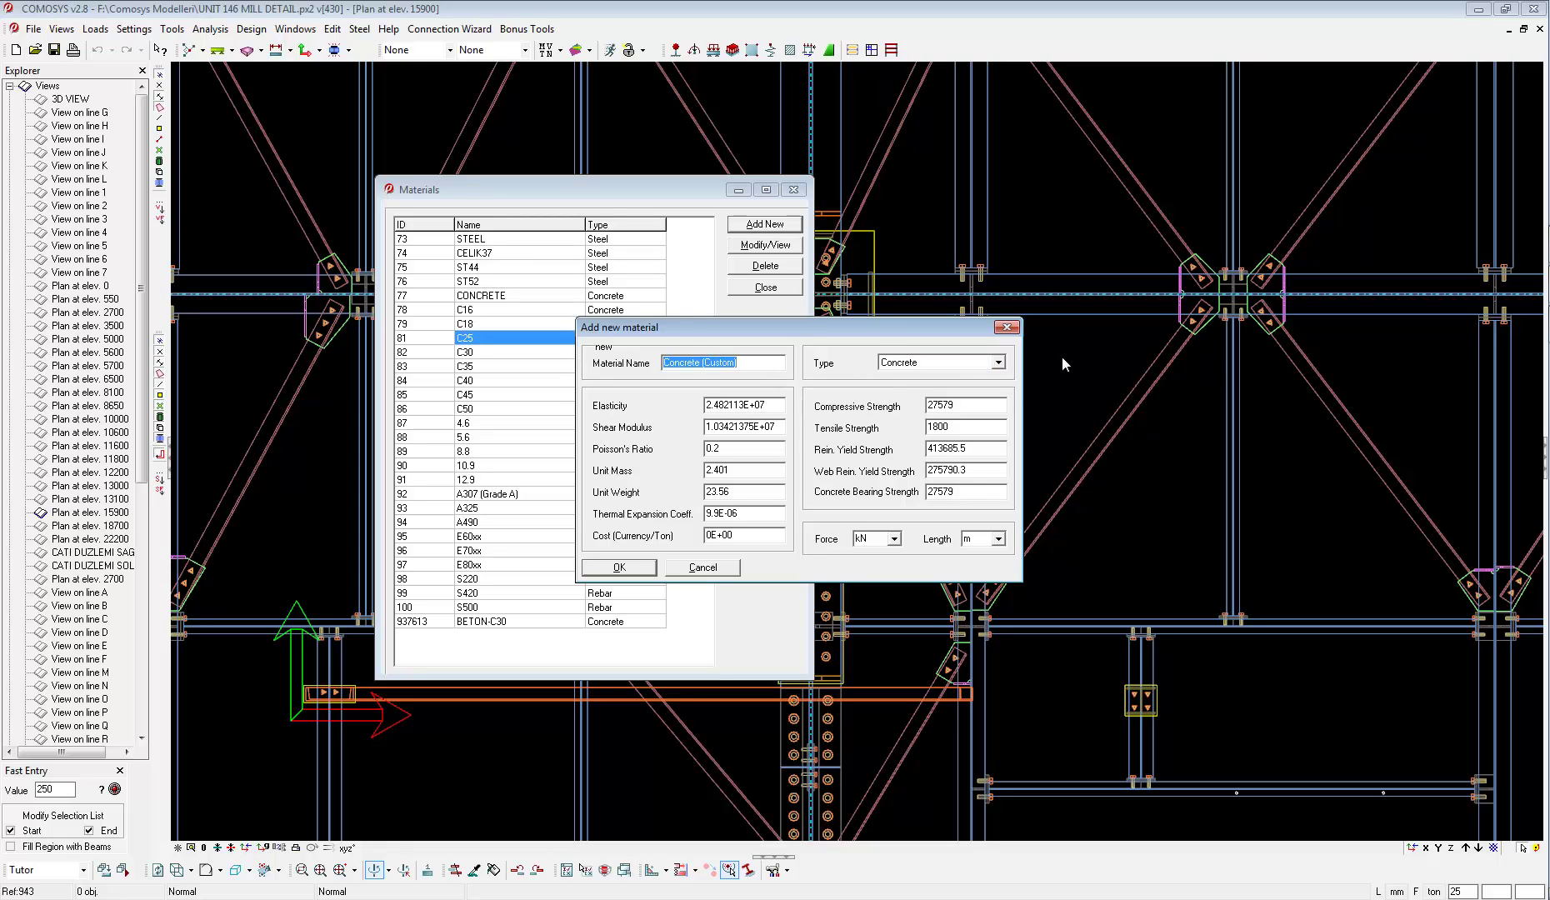
Name the new material VARSAYIMSAL and set its elasticity to 1000.
{"action": "type", "text": "VARSAYIMSAL"}
{"action": "left_click", "coordinate": [781, 408]}
{"action": "left_click_drag", "start_coordinate": [774, 411], "coordinate": [683, 406]}
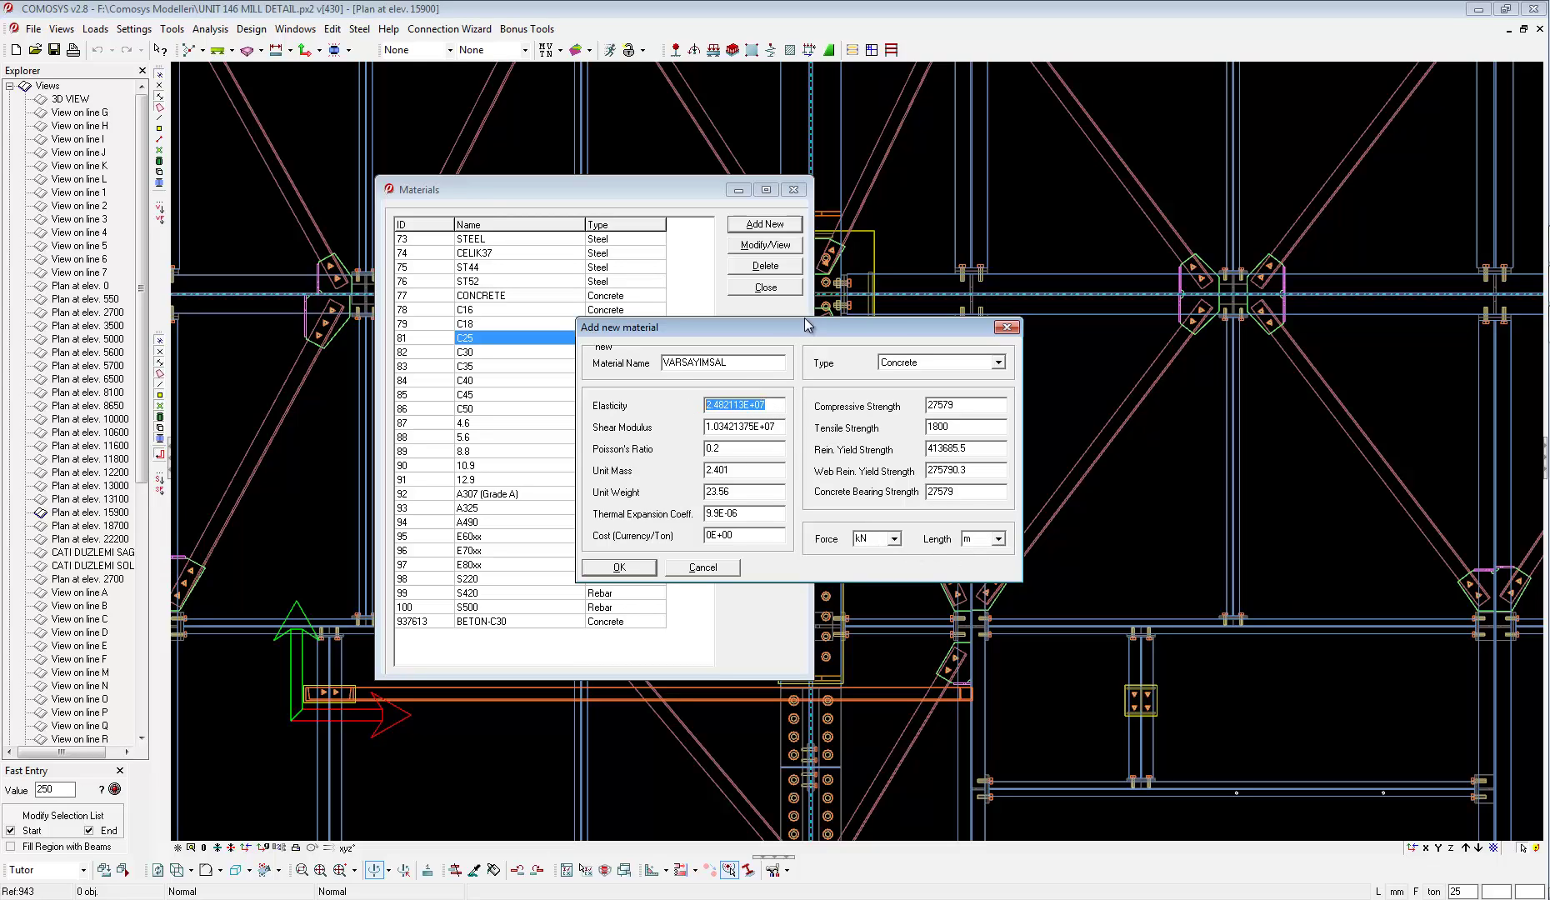
{"action": "type", "text": "1000"}
Set Poisson's ratio 0.25, unit mass 0, unit weight 10 and thermal expansion 1.7e-5.
{"action": "left_click", "coordinate": [755, 449]}
{"action": "type", "text": "5"}
{"action": "double_click", "coordinate": [741, 470]}
{"action": "type", "text": "0"}
{"action": "double_click", "coordinate": [767, 492]}
{"action": "type", "text": "10"}
{"action": "left_click_drag", "start_coordinate": [765, 513], "coordinate": [638, 505]}
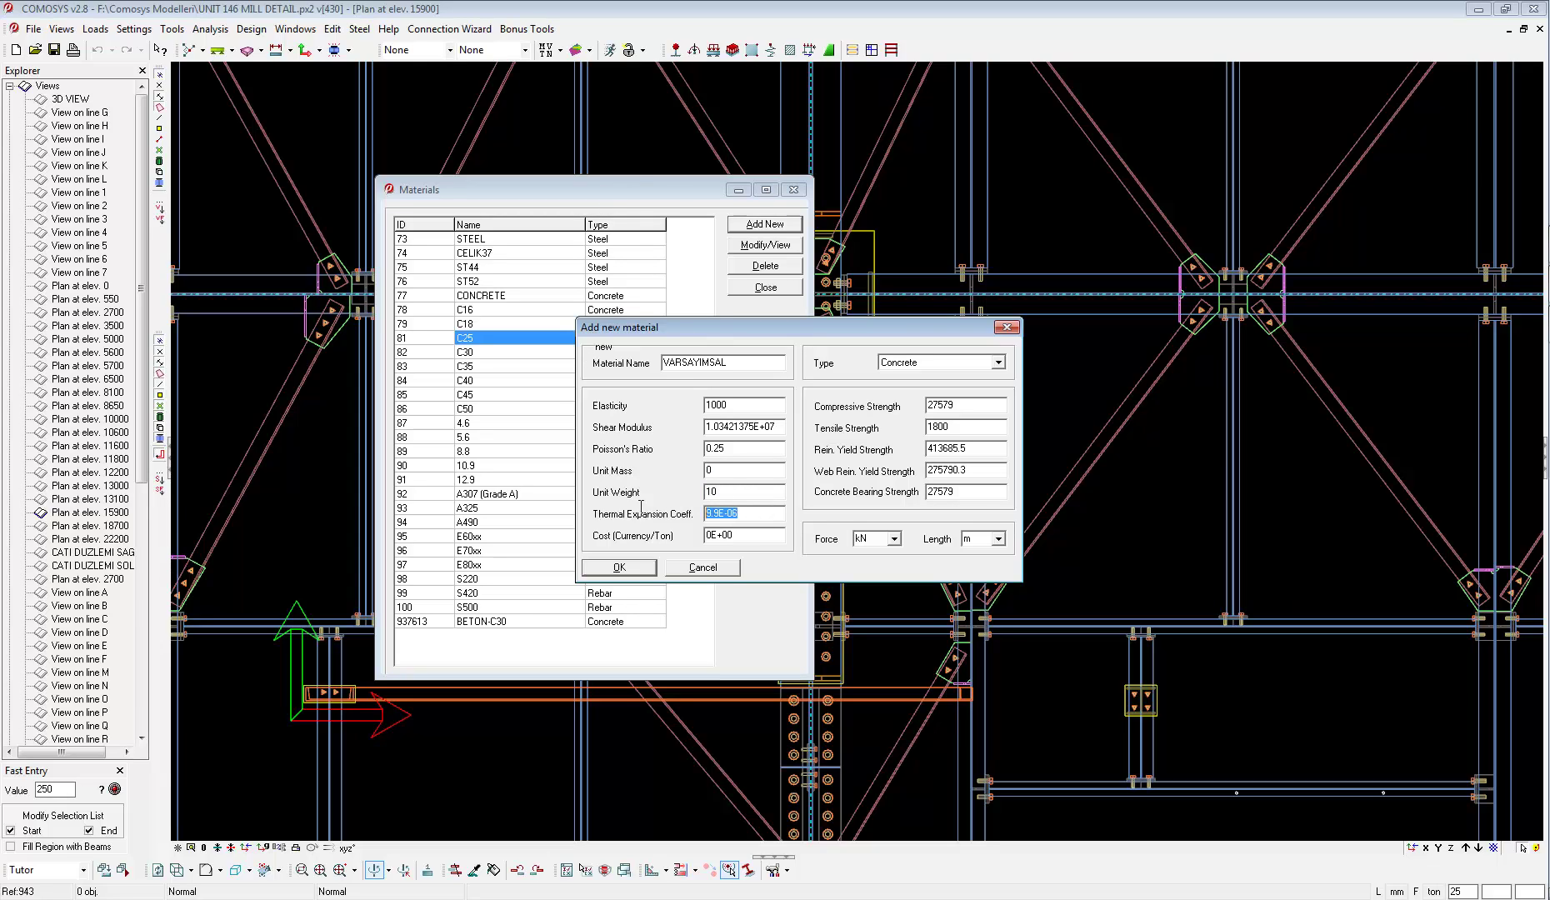
{"action": "type", "text": "1.7e-5"}
{"action": "left_click_drag", "start_coordinate": [967, 406], "coordinate": [850, 406]}
Save the VARSAYIMSAL concrete material and select its new row in the Materials list.
{"action": "left_click", "coordinate": [627, 570]}
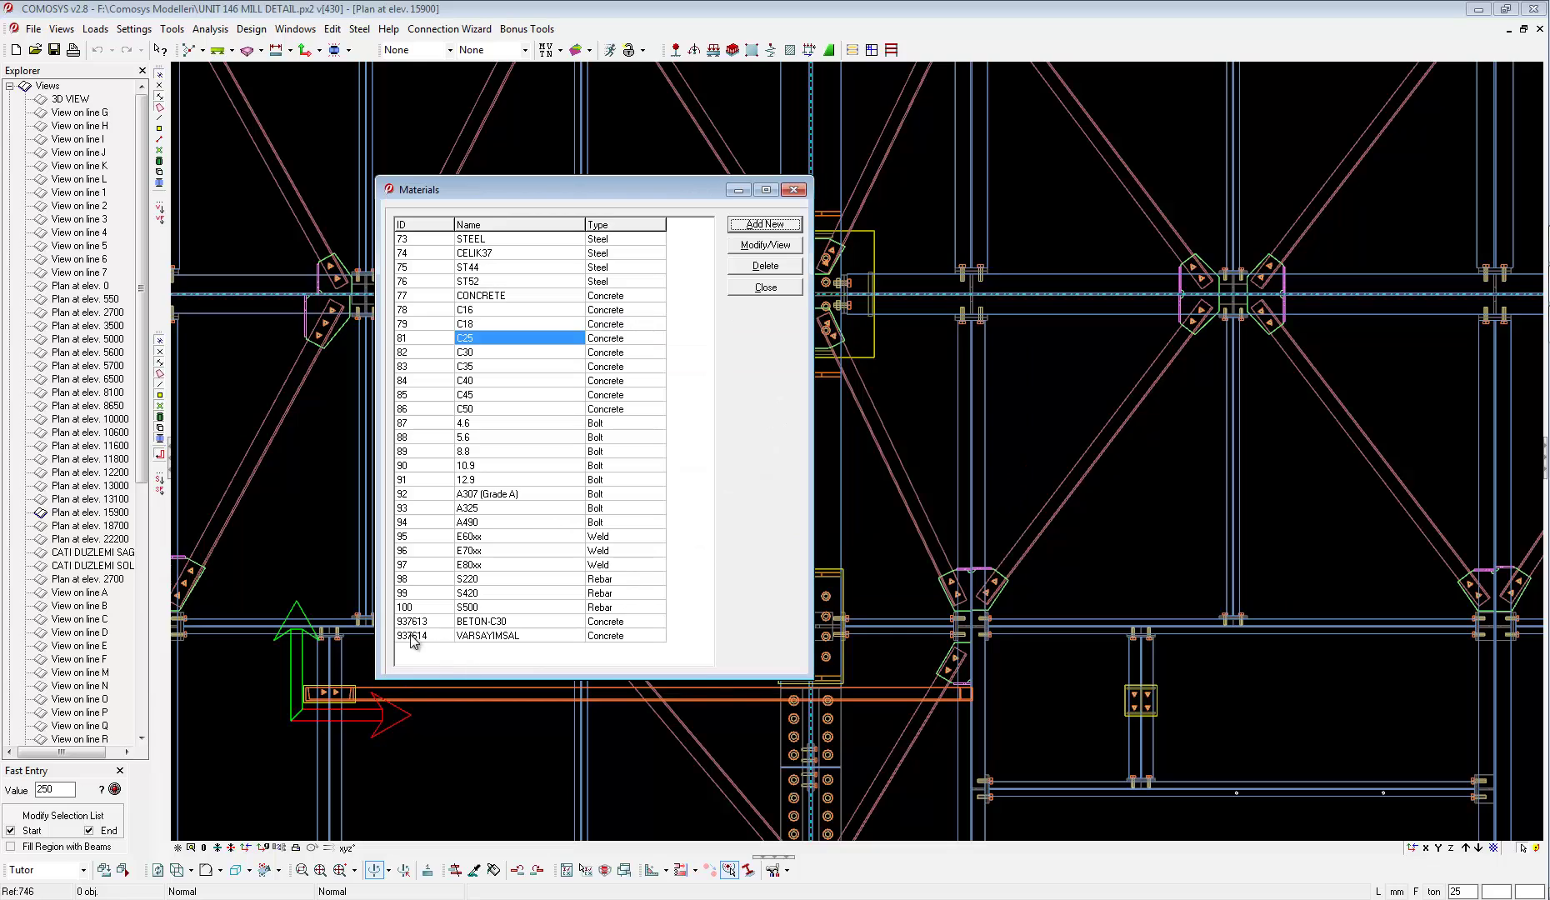
{"action": "left_click", "coordinate": [482, 636]}
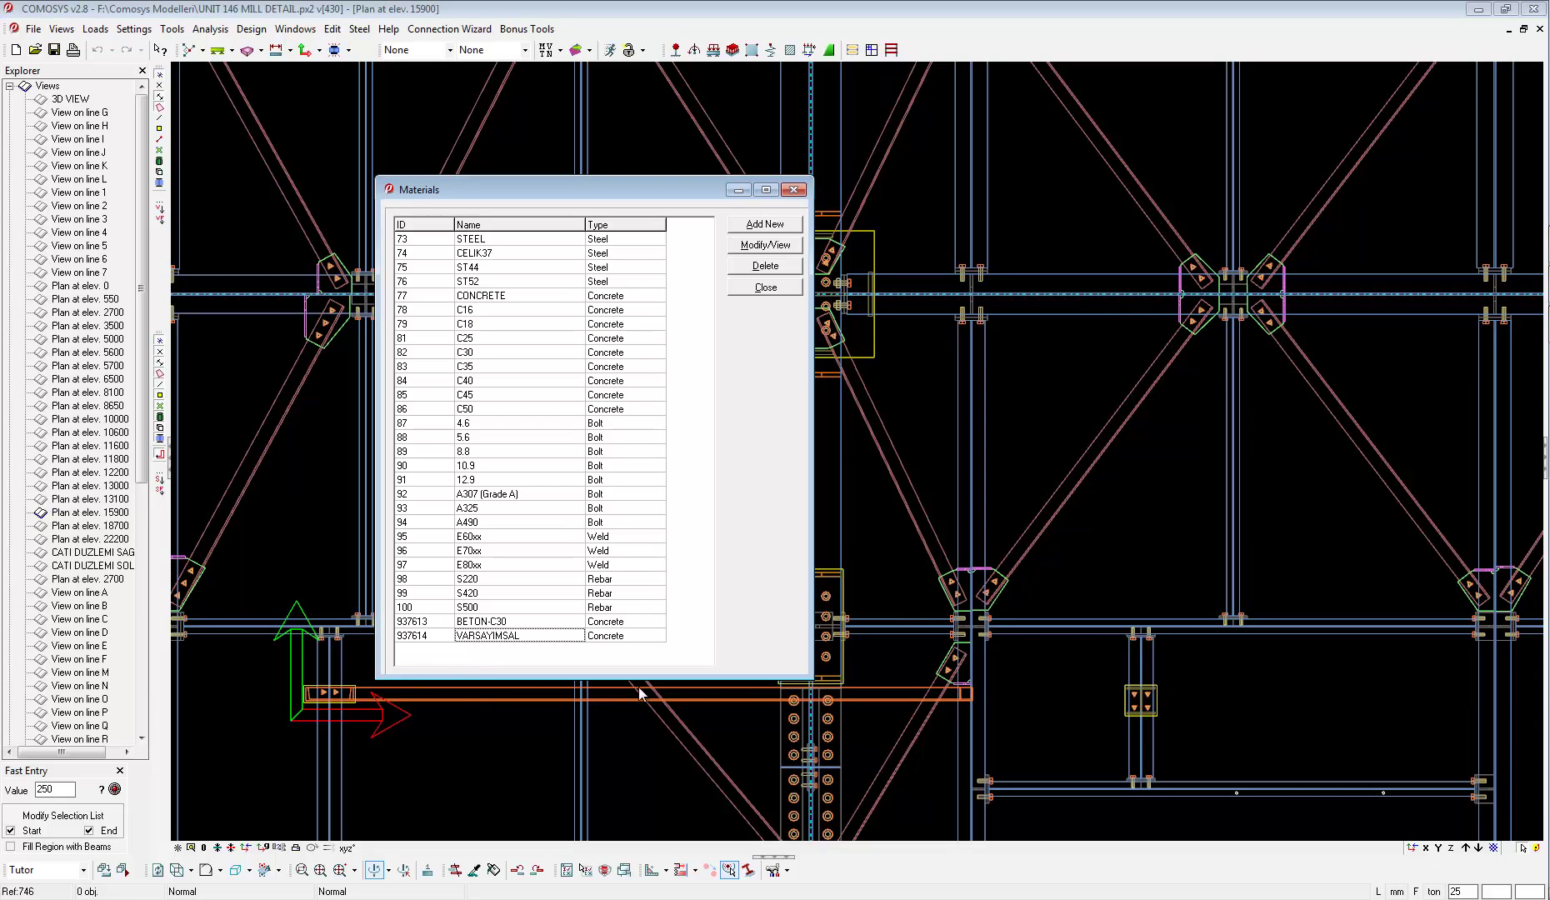